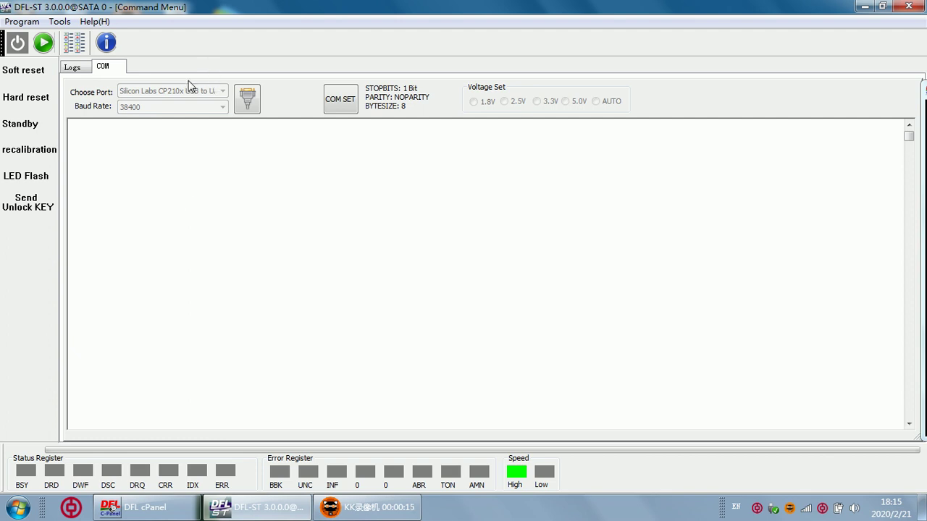
Step: Power on the drive with the COM terminal shown and check its boot output
click(75, 70)
click(114, 69)
click(161, 124)
click(17, 43)
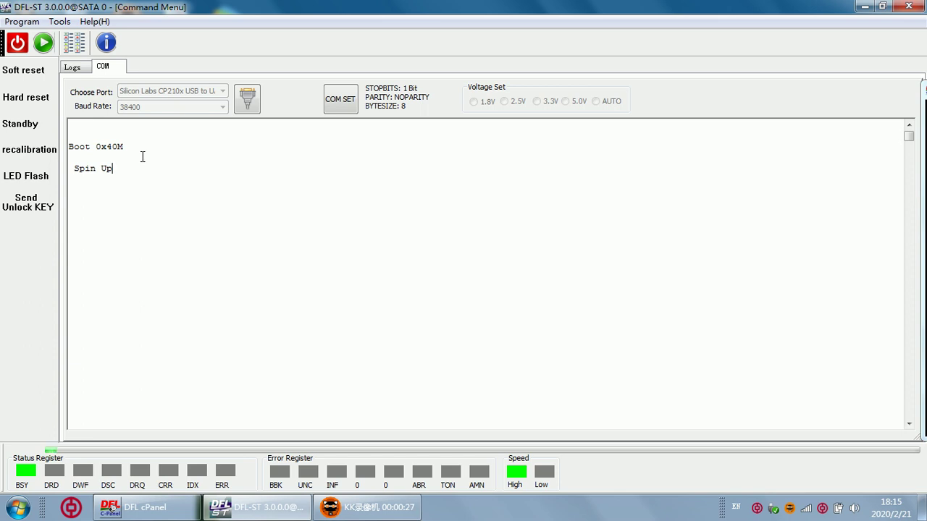
drag(128, 181, 73, 155)
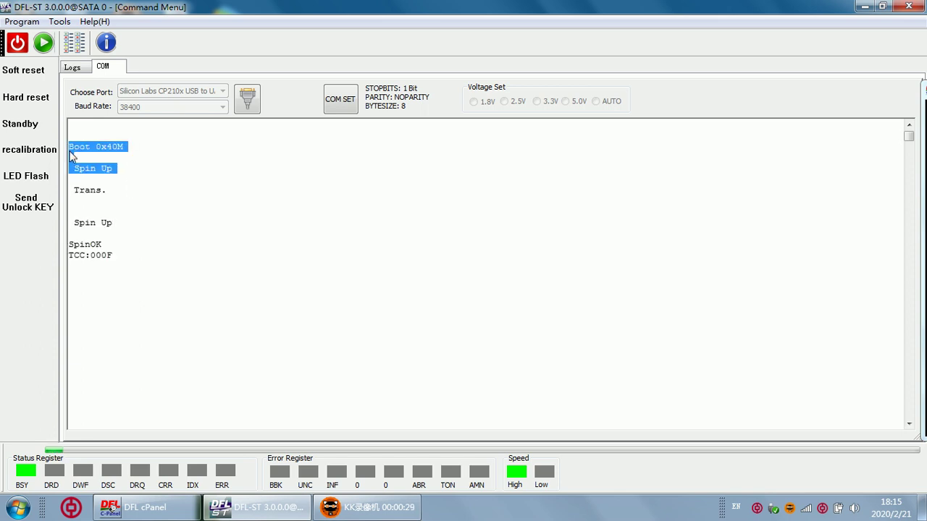
click(157, 192)
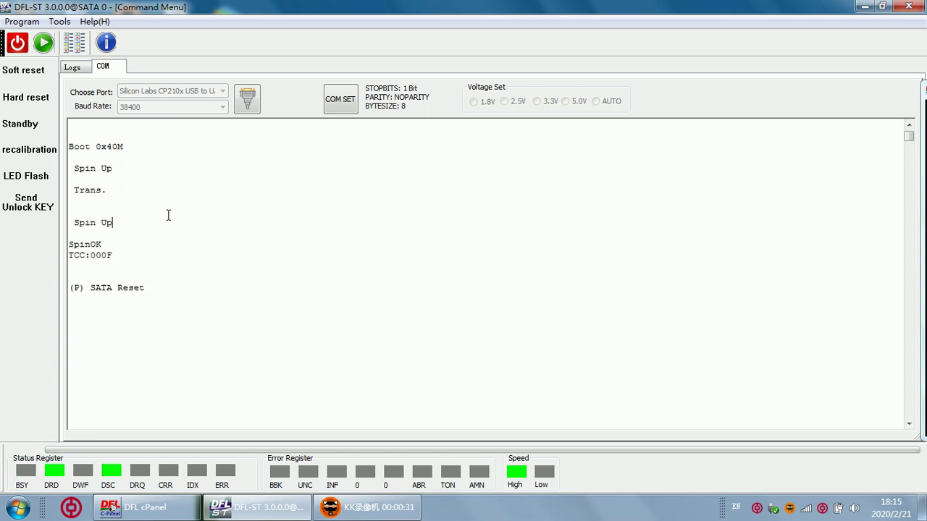
drag(172, 280, 128, 247)
click(128, 246)
click(172, 220)
Step: Send ^Z and ^L to the drive through the COM terminal and check whether its diagnostic port is locked
key(ctrl+z)
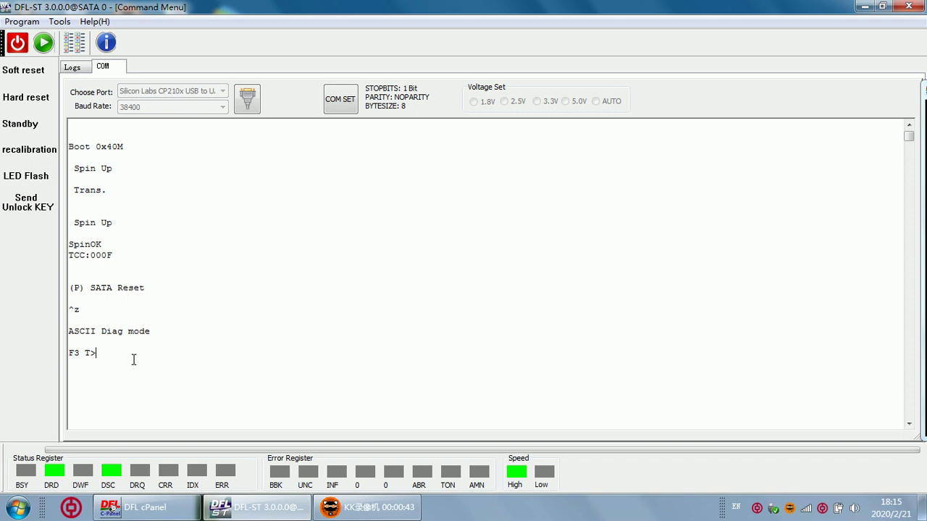
key(ctrl+l)
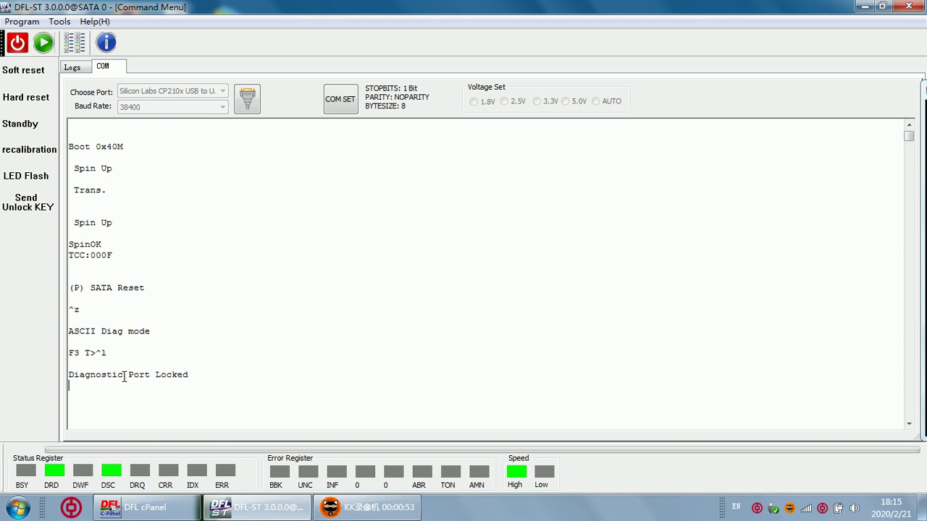
drag(207, 373, 27, 359)
click(217, 376)
drag(217, 376, 49, 370)
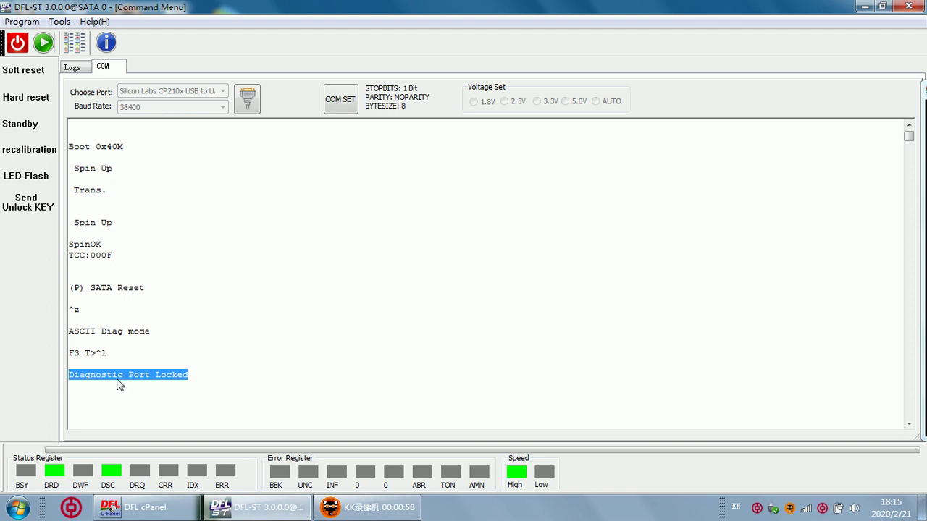
click(218, 370)
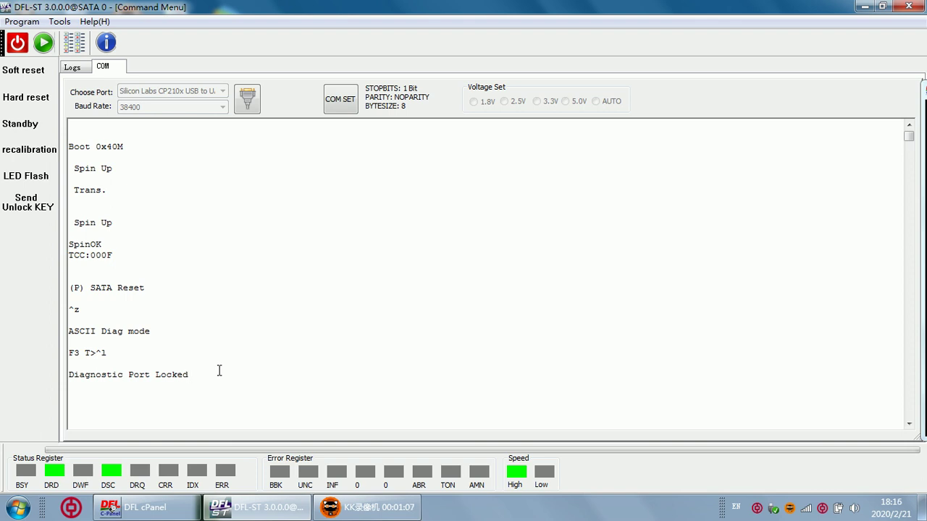
drag(218, 371, 29, 133)
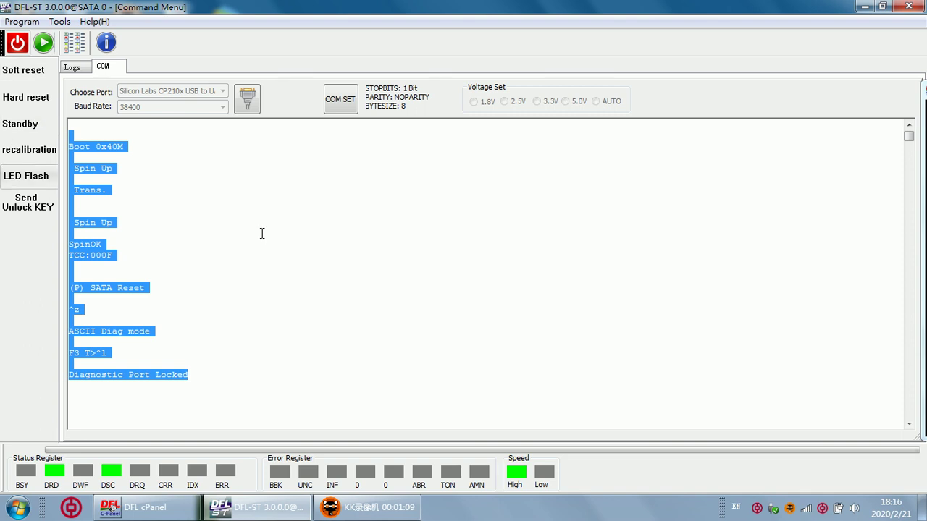
click(165, 223)
drag(207, 374, 149, 375)
click(195, 296)
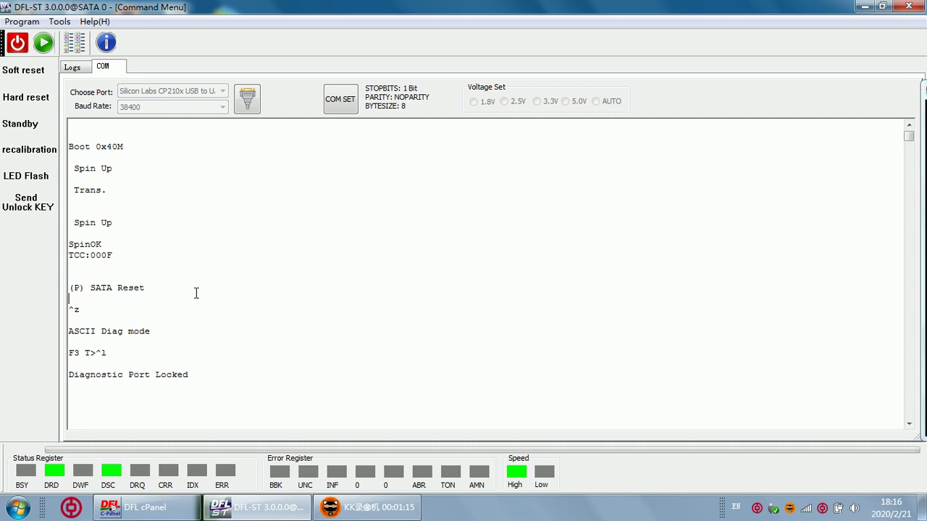
Step: Start the Barracuda F3 drive type program, obtain the drive's details and accept its basic information
click(44, 43)
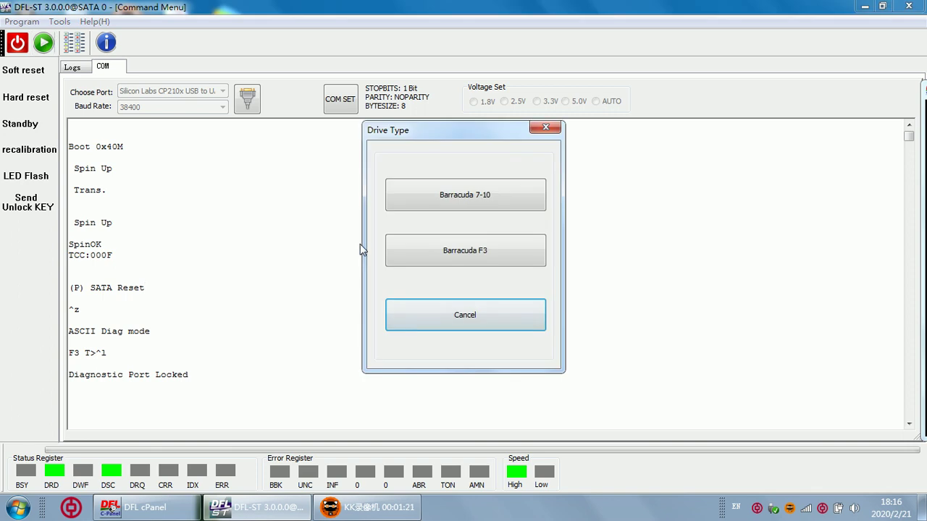
click(456, 250)
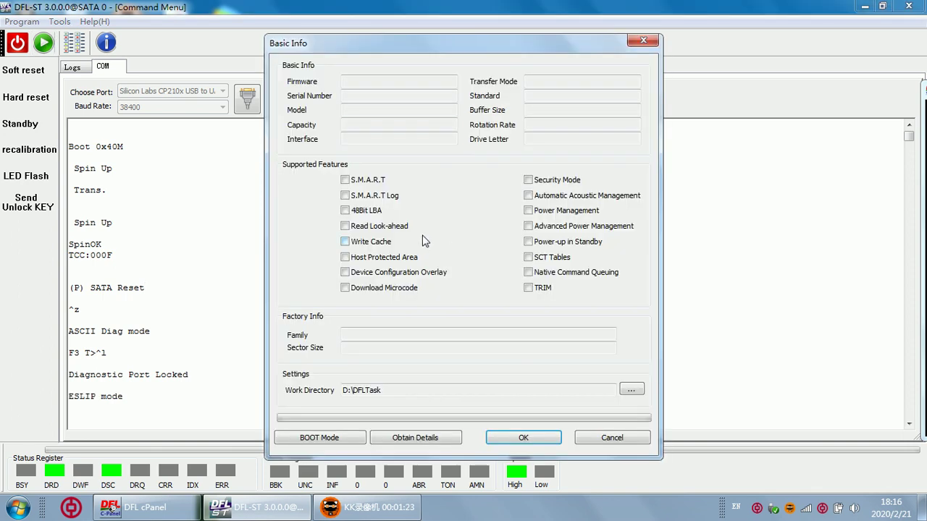
drag(419, 39, 403, 32)
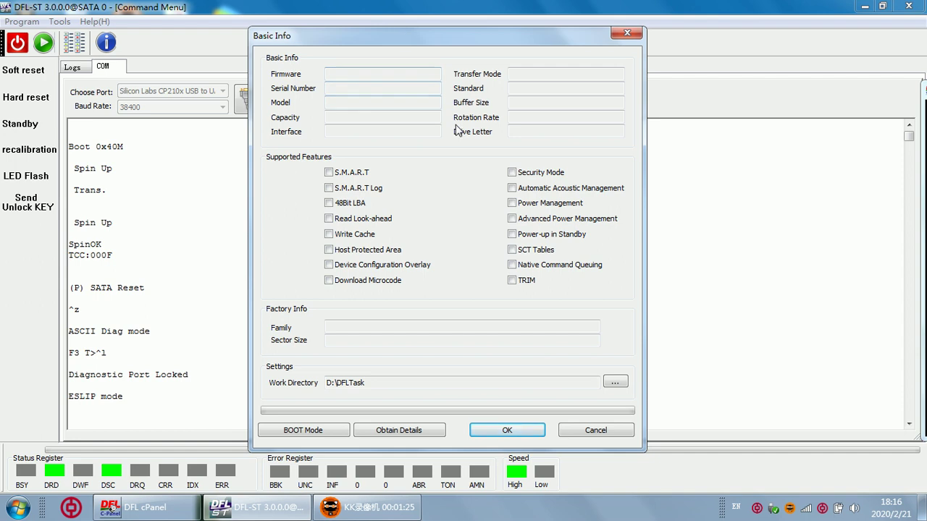
click(409, 433)
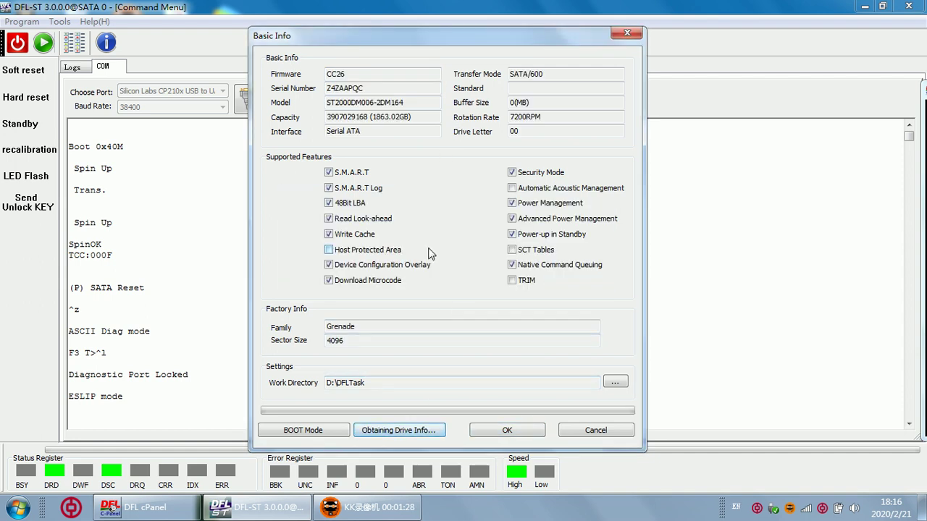
drag(405, 102, 316, 101)
click(407, 104)
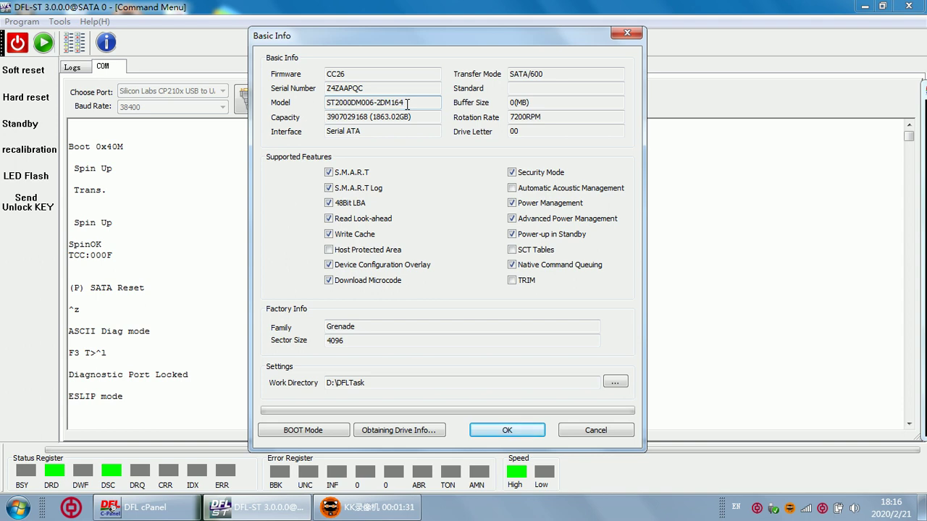
click(398, 119)
click(521, 432)
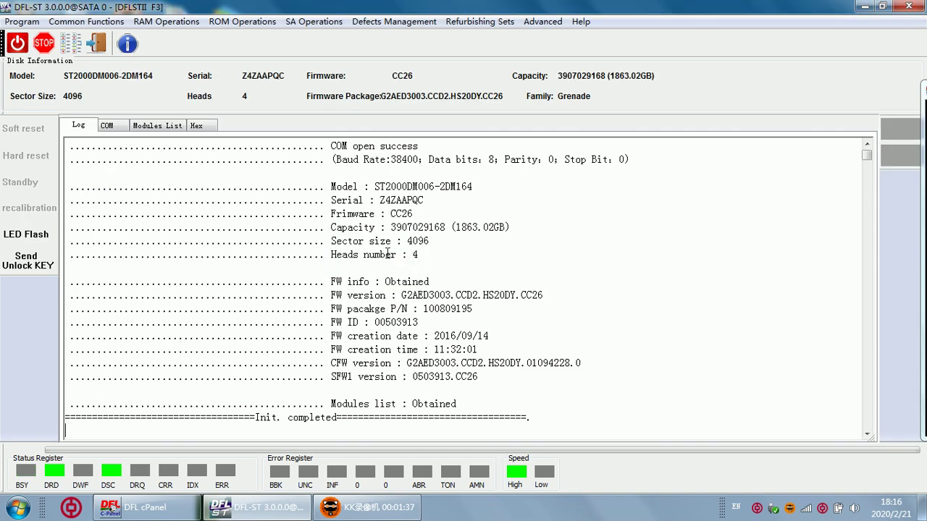
Step: Start Read ROM with the firmware directory D:\DFLTask\STF3\Grenade and agree to continue with the non-empty folder
click(147, 129)
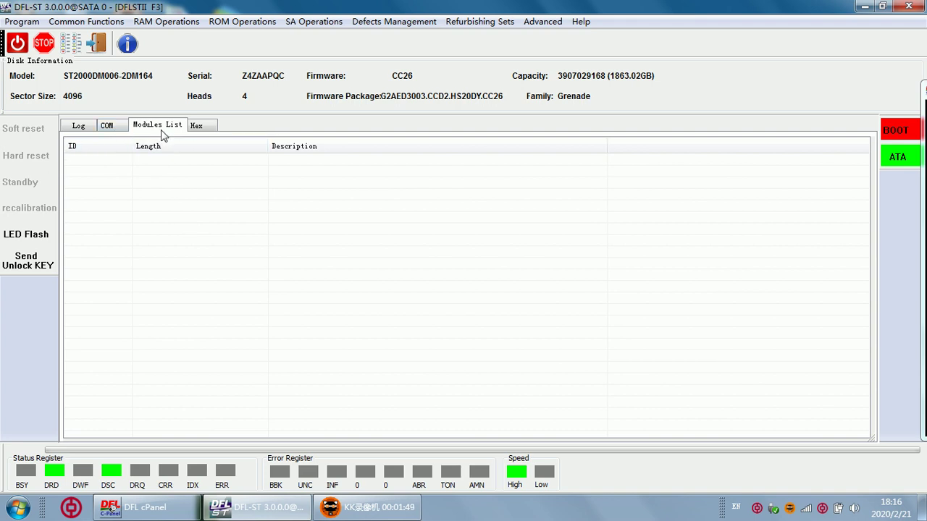
click(108, 129)
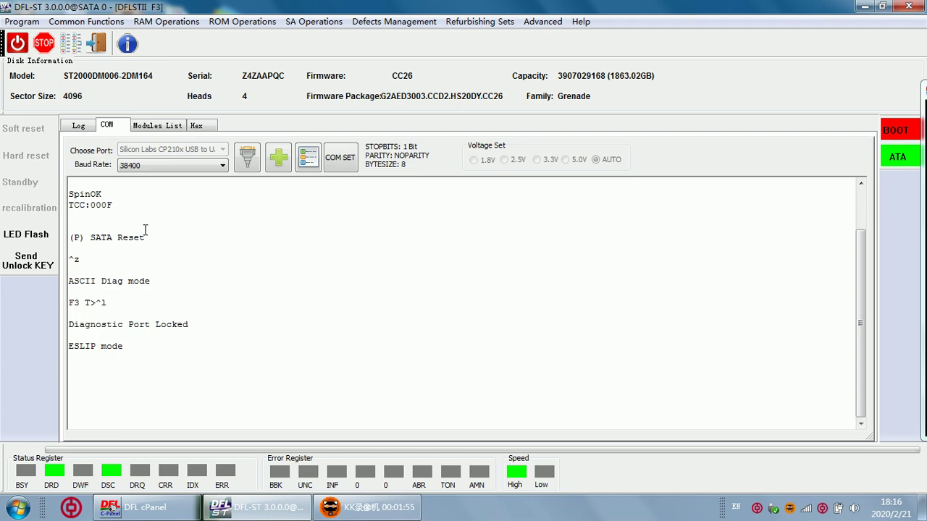
click(242, 21)
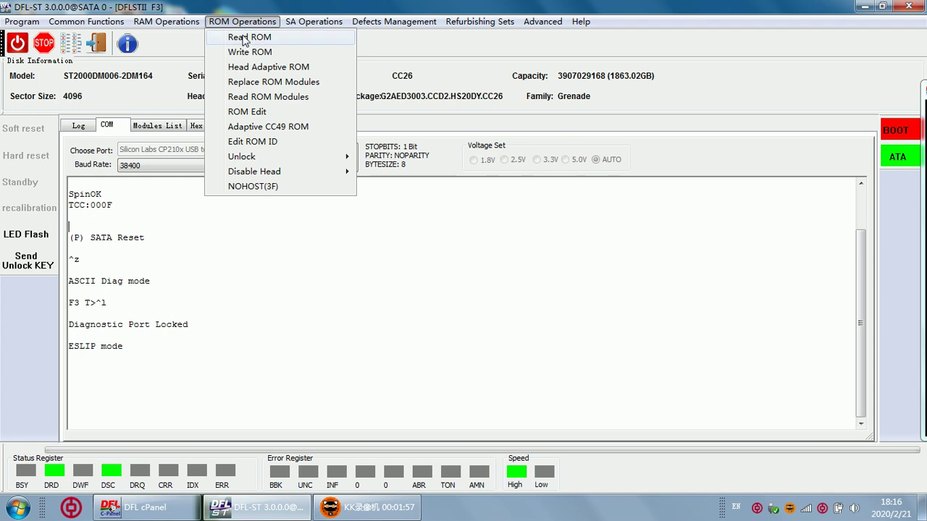
click(245, 39)
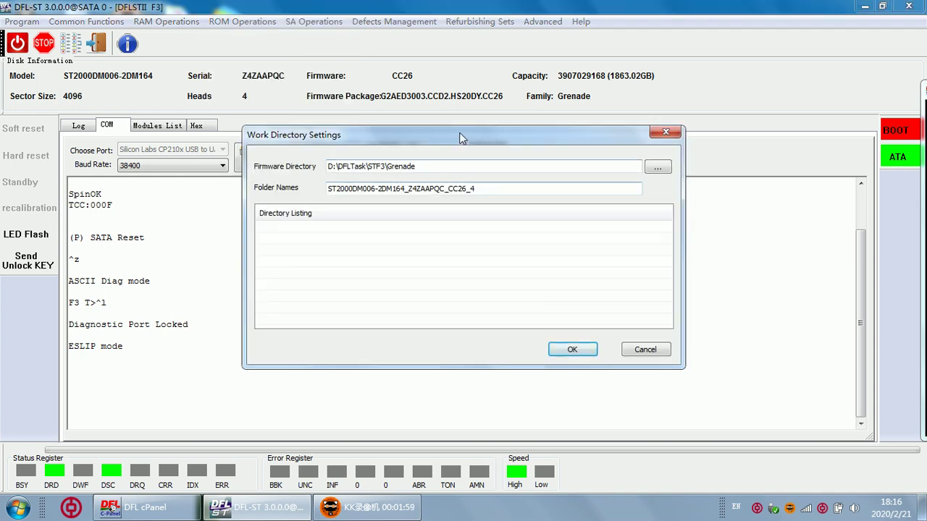
click(537, 338)
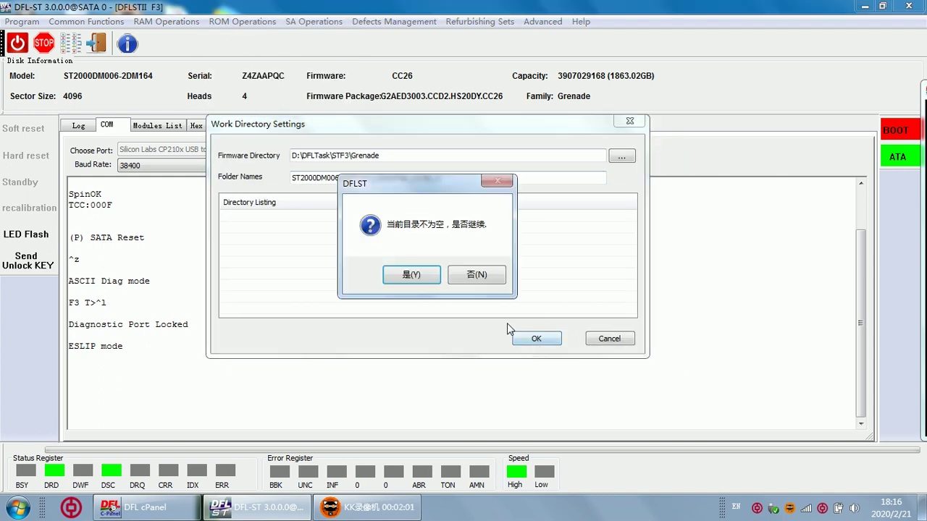
click(427, 278)
Step: Read the drive's ROM by COM using the Without Short boot mode and a 921600 baud rate
click(415, 234)
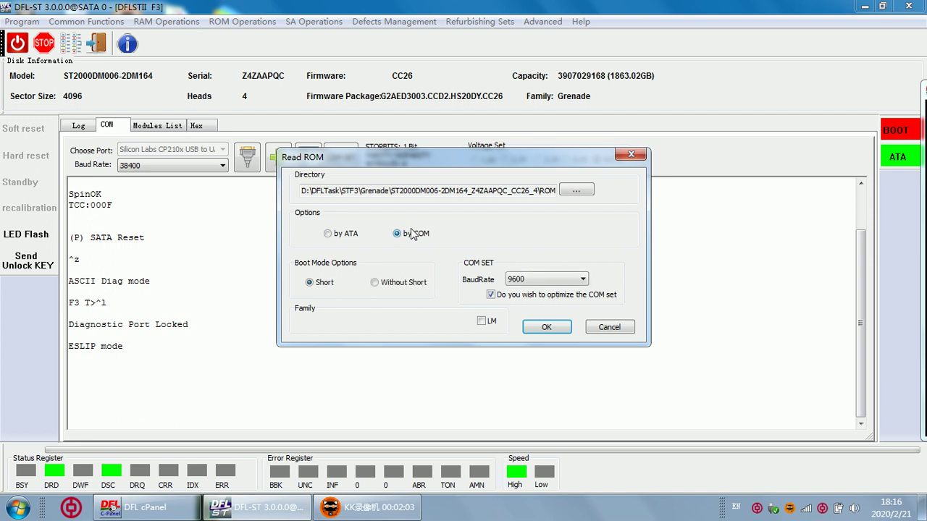
click(399, 283)
click(543, 279)
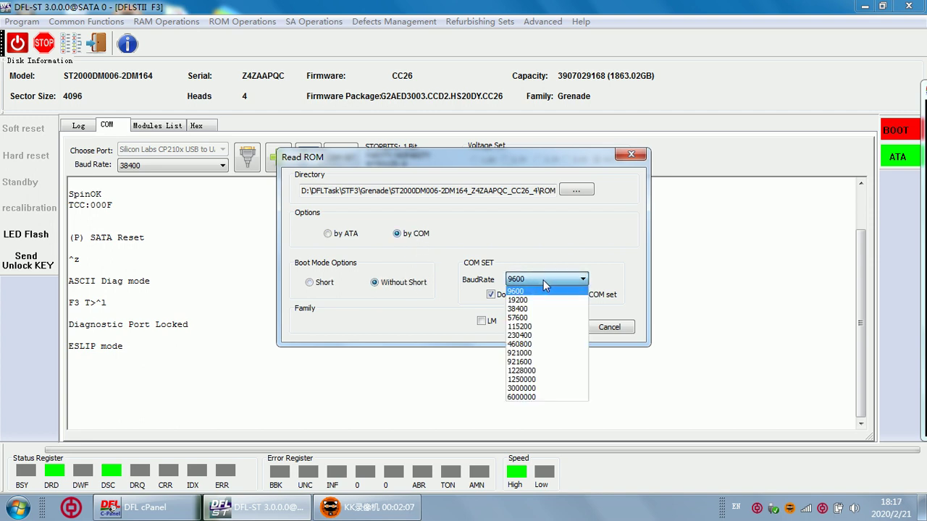
click(533, 363)
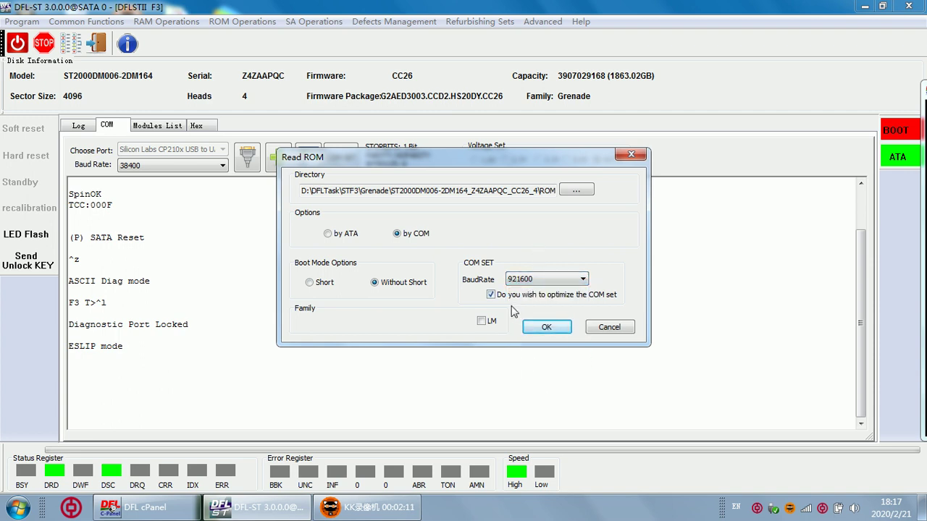
click(547, 328)
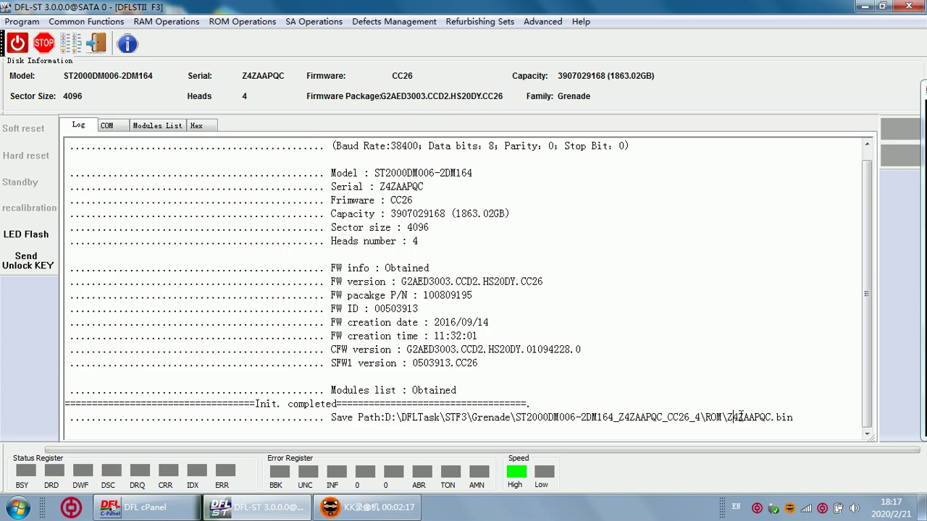
Step: Examine the ROM file's save path and the reading progress in the log
drag(733, 417, 755, 417)
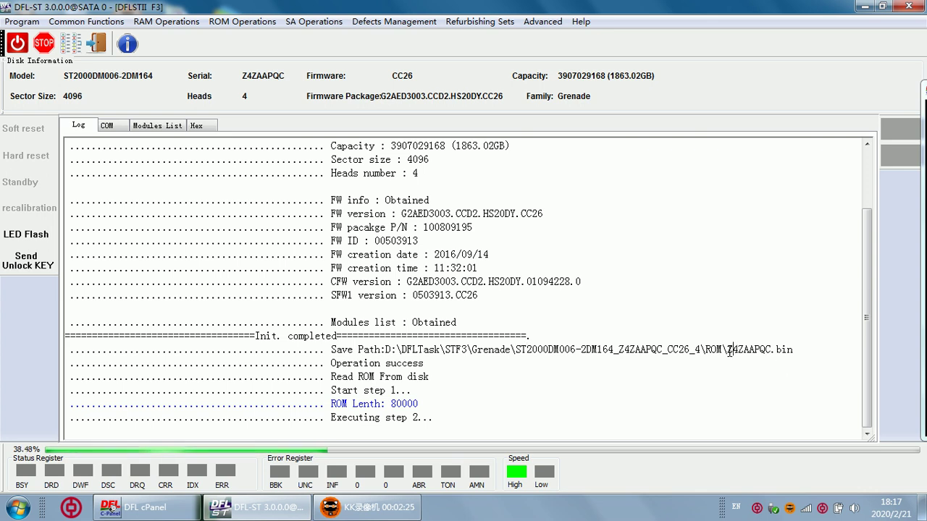
drag(728, 350, 772, 352)
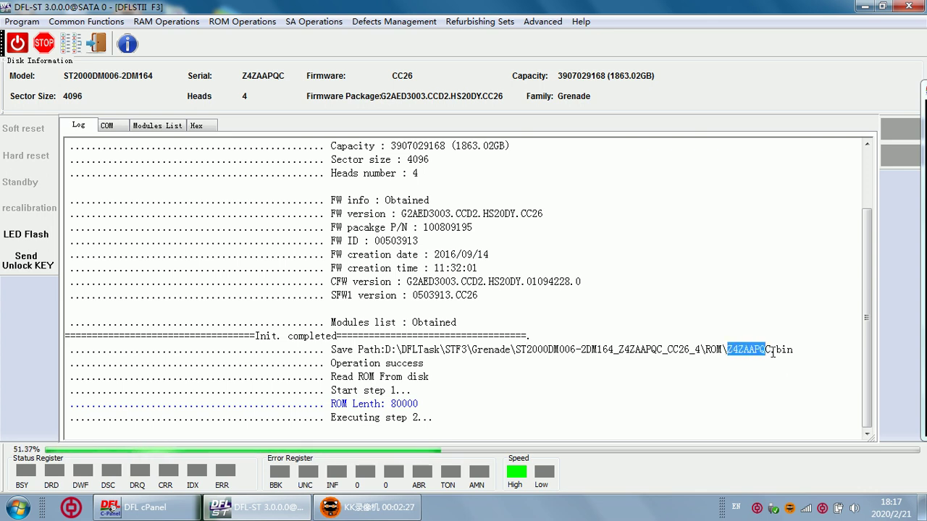
click(754, 349)
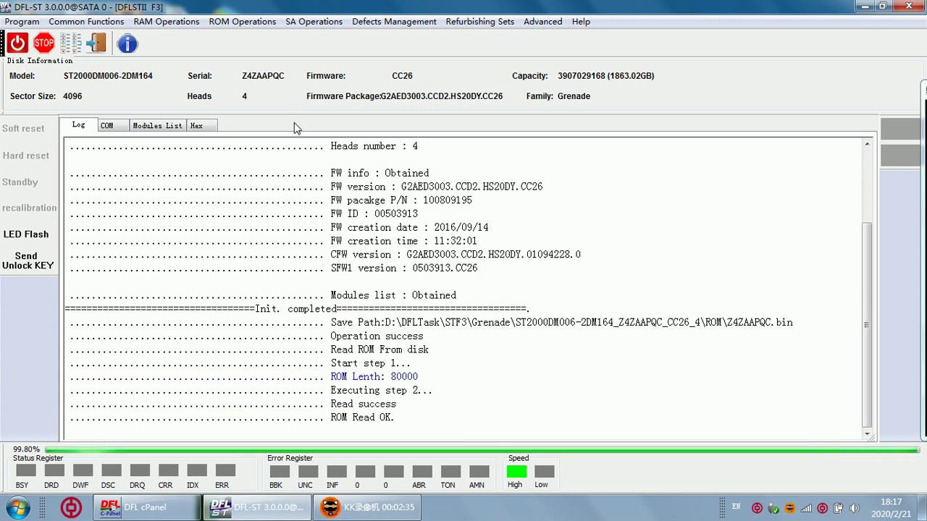
click(459, 395)
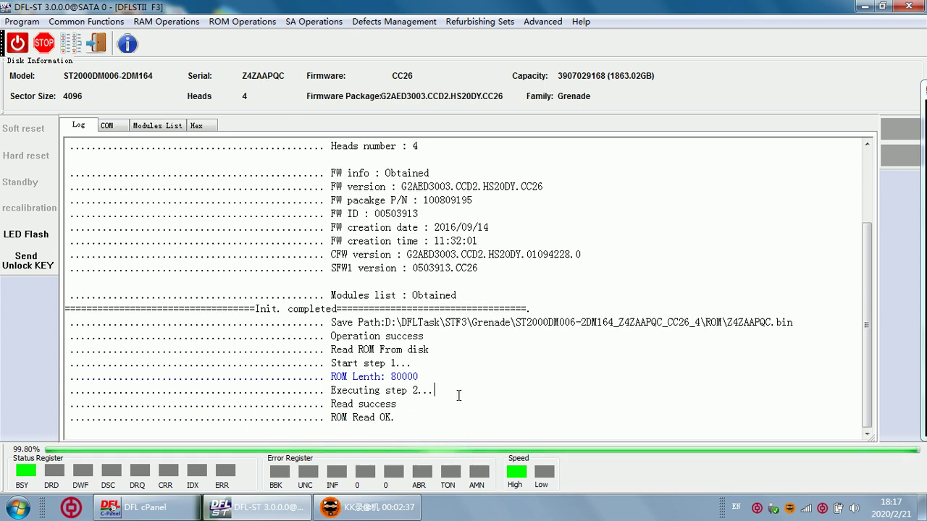
click(418, 398)
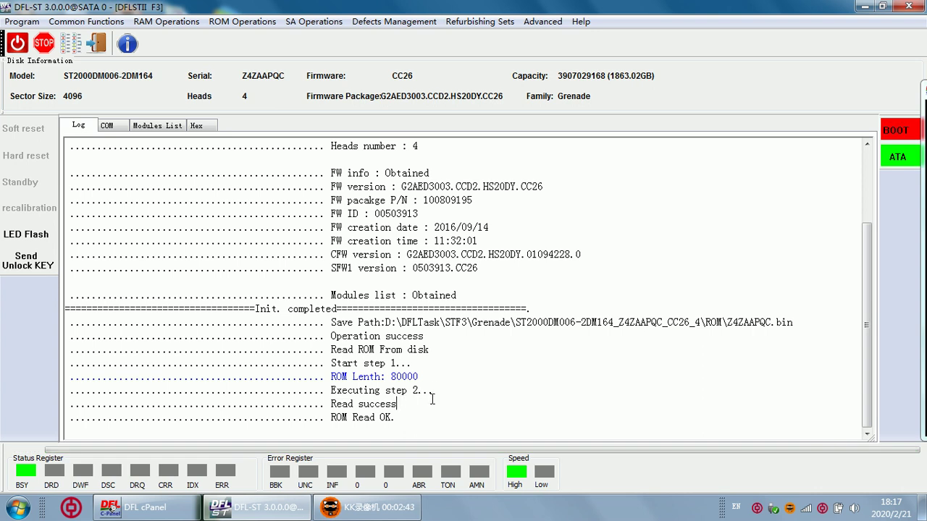
click(236, 25)
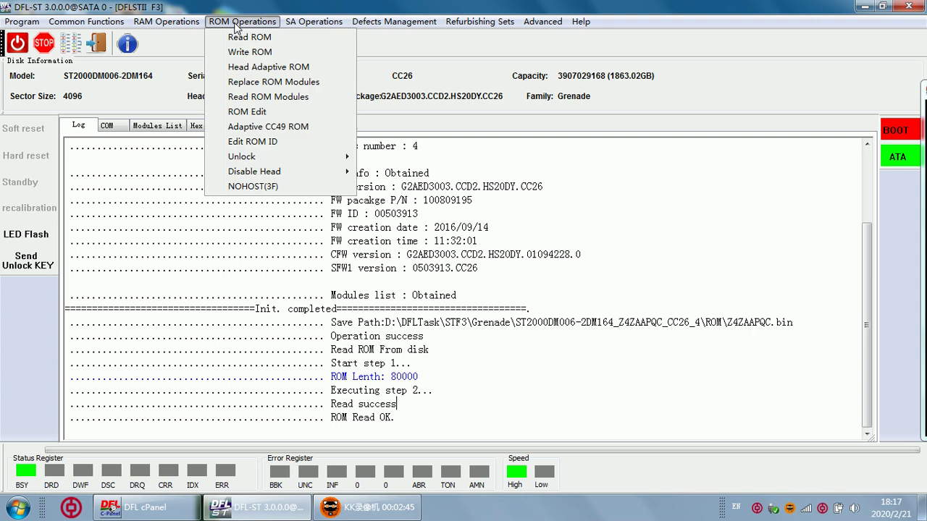
mouse_move(288, 160)
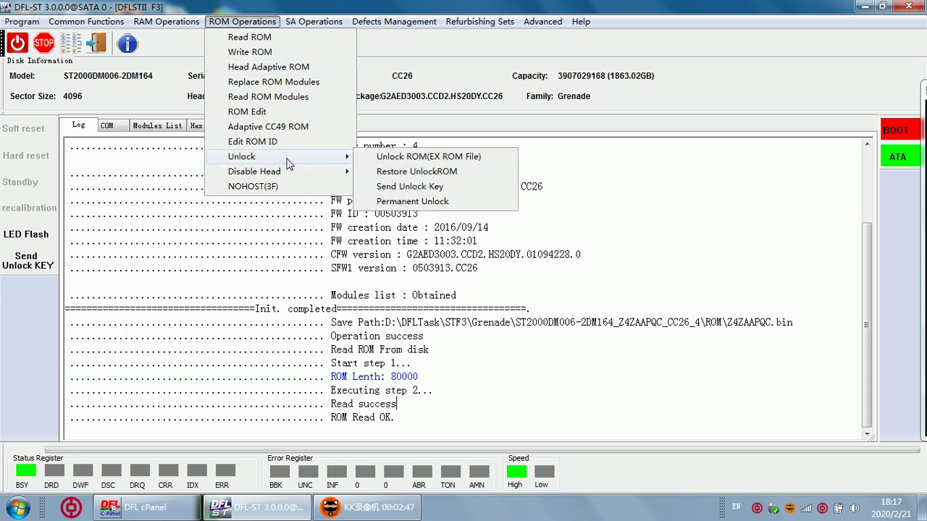
click(409, 159)
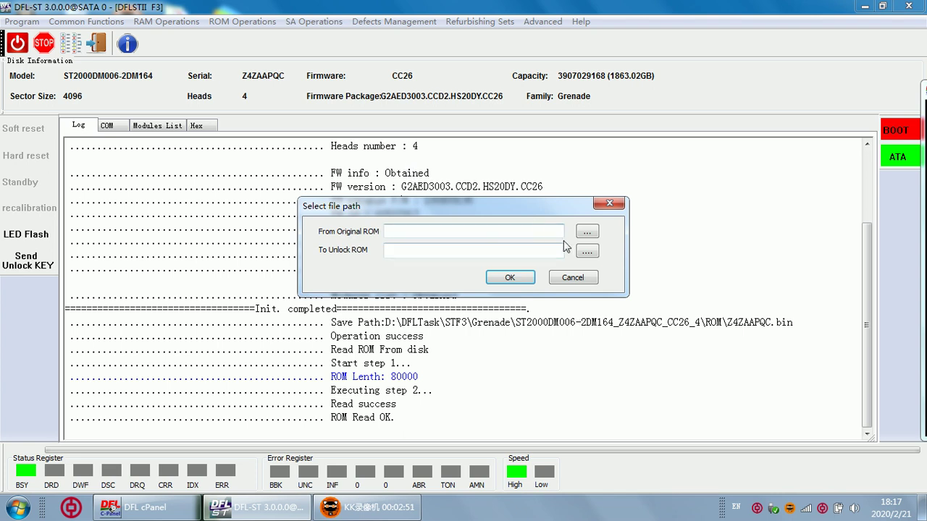
click(586, 232)
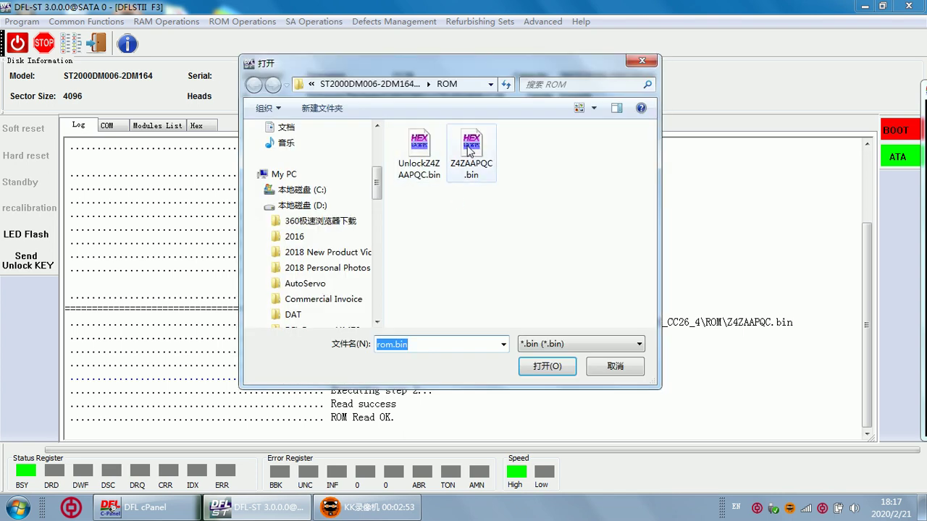
double_click(467, 150)
click(585, 251)
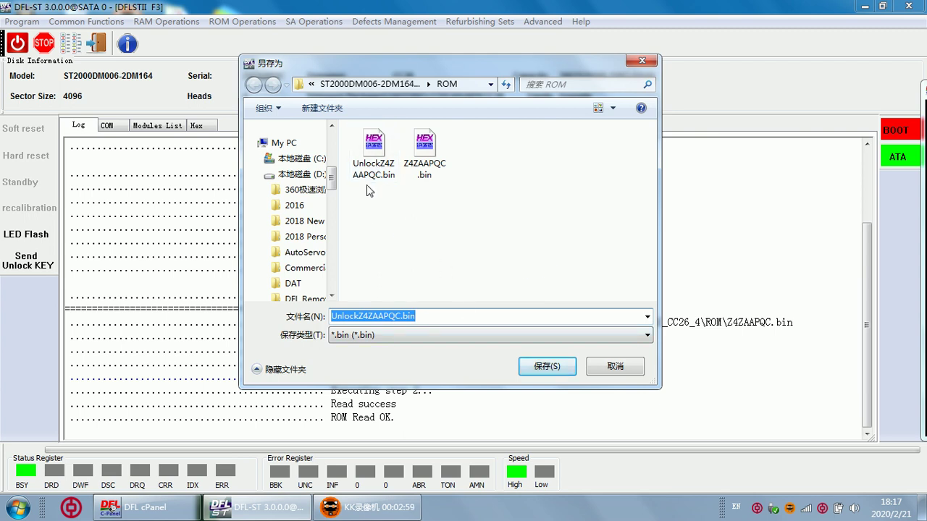
click(612, 365)
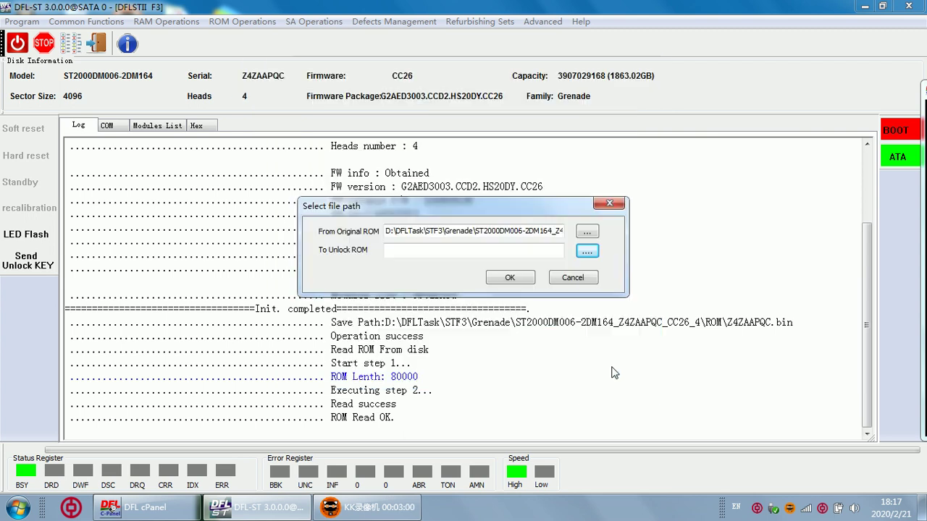
click(572, 279)
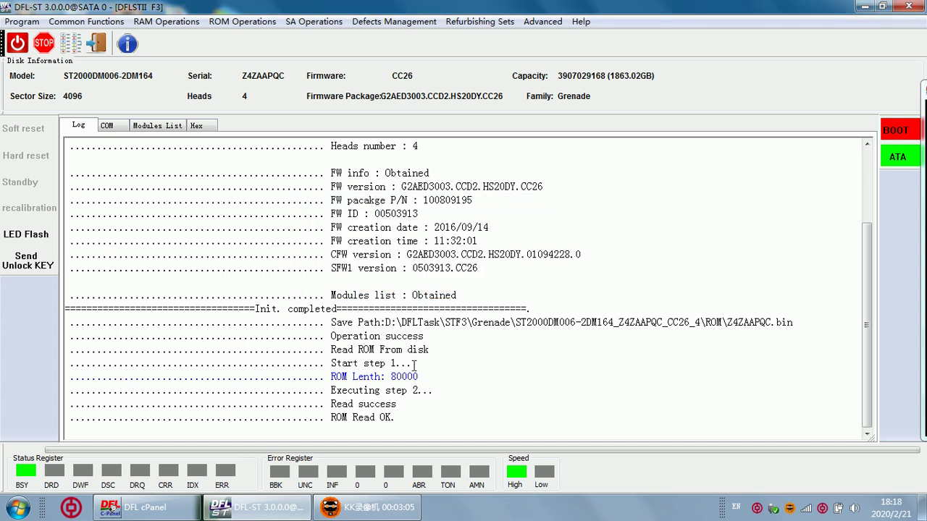
Step: Start Write ROM and choose UnlockZ4ZAAPQC.bin from the drive's ROM folder as the file to write
click(242, 21)
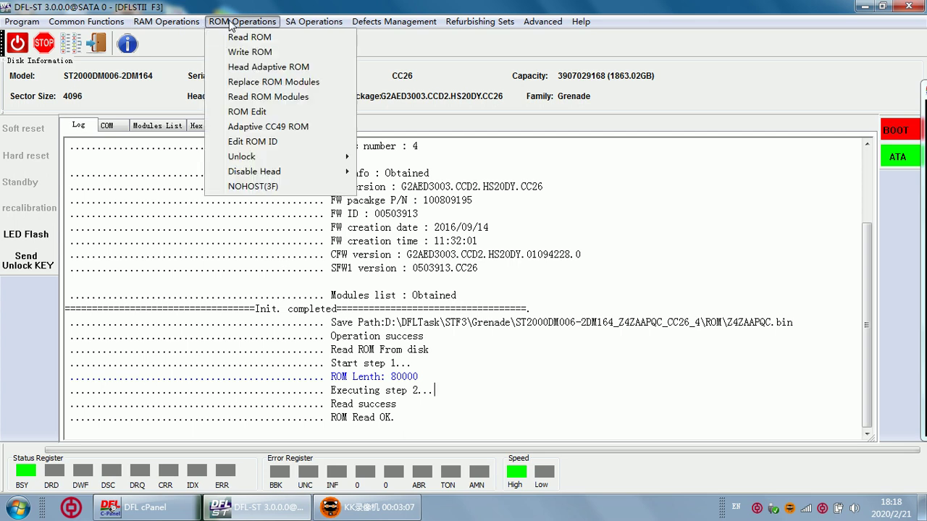
click(234, 56)
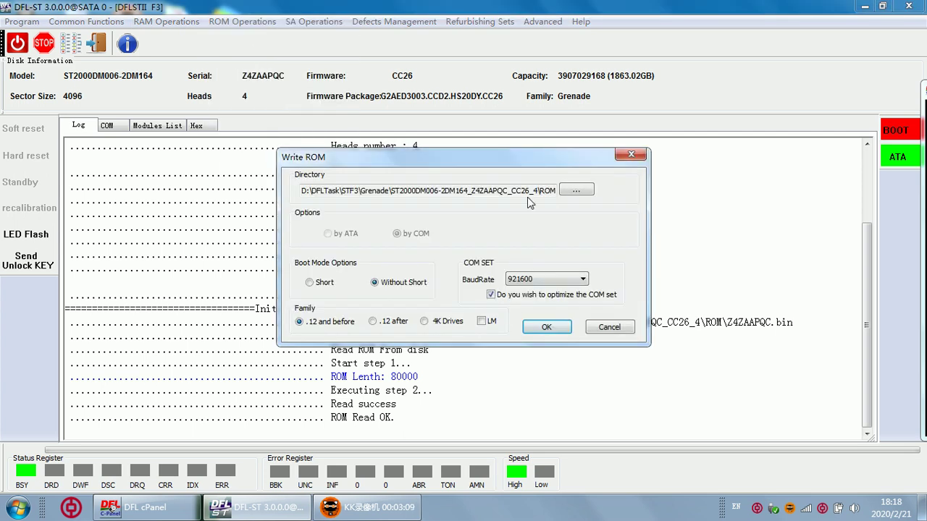
drag(533, 191, 631, 194)
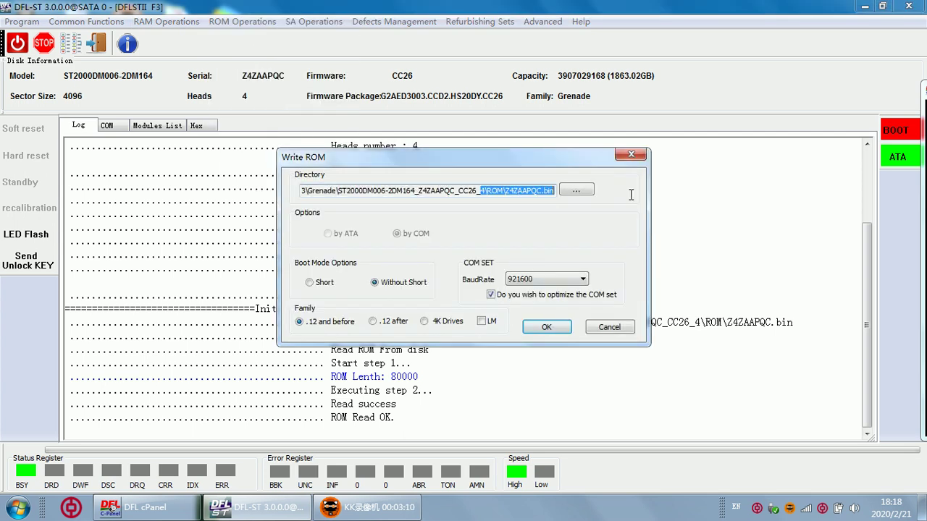
click(516, 191)
drag(441, 152, 400, 150)
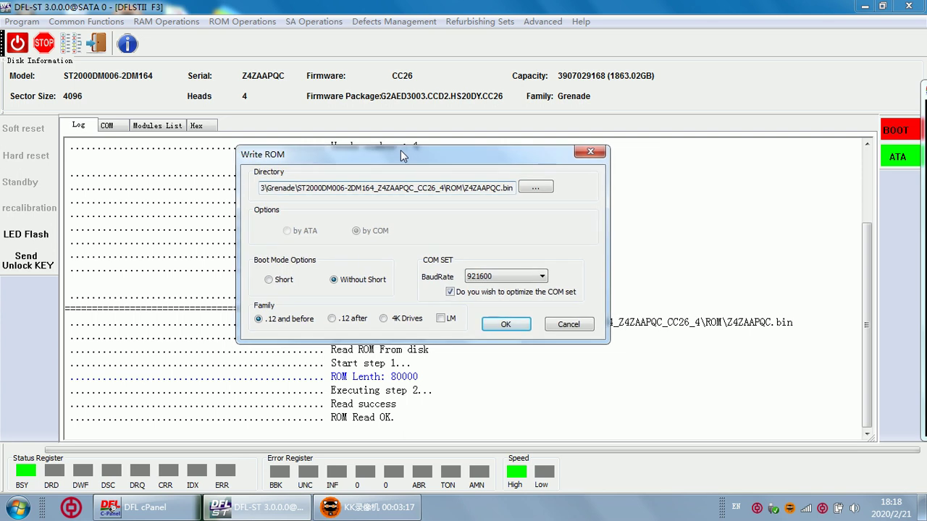
click(537, 187)
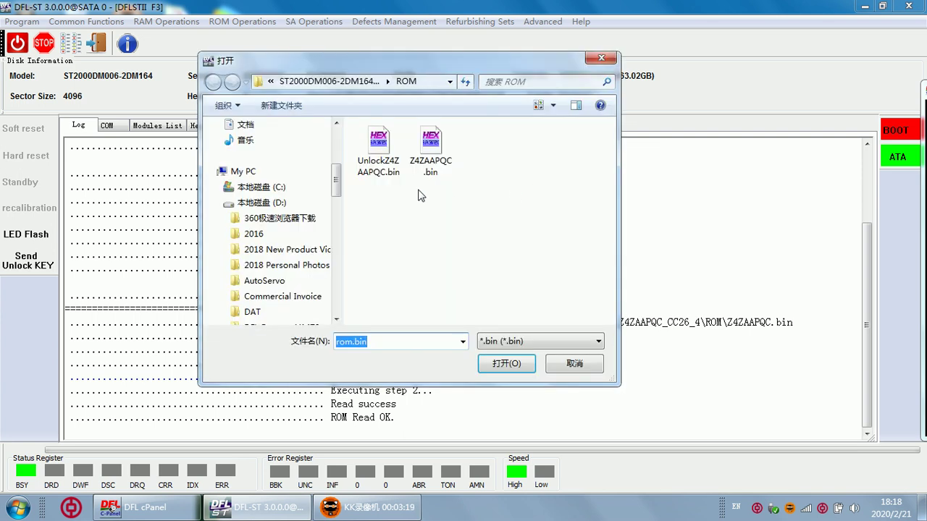
double_click(377, 150)
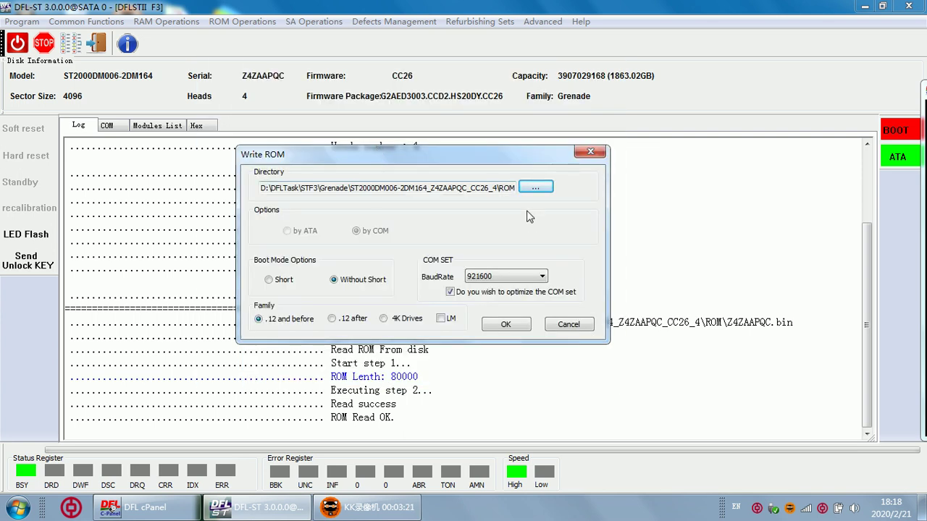
drag(500, 188, 638, 198)
click(480, 189)
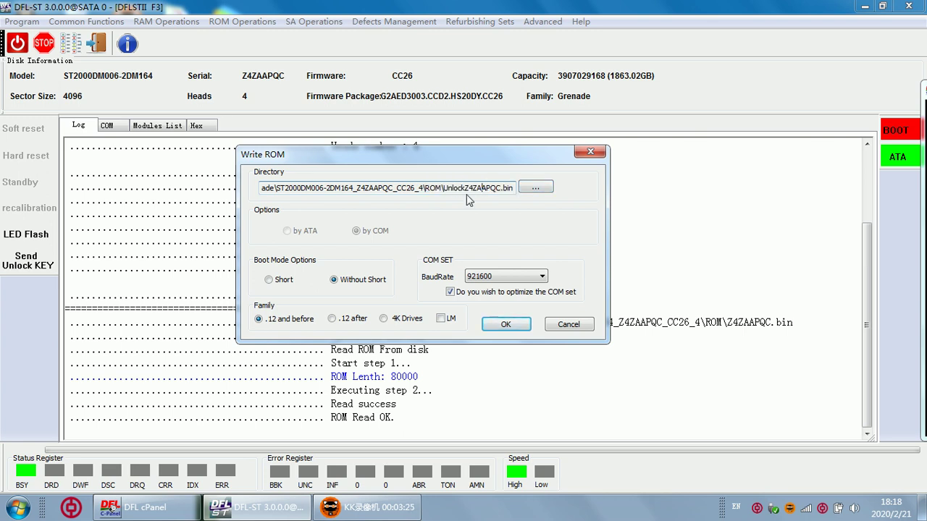
drag(466, 187, 475, 205)
click(535, 188)
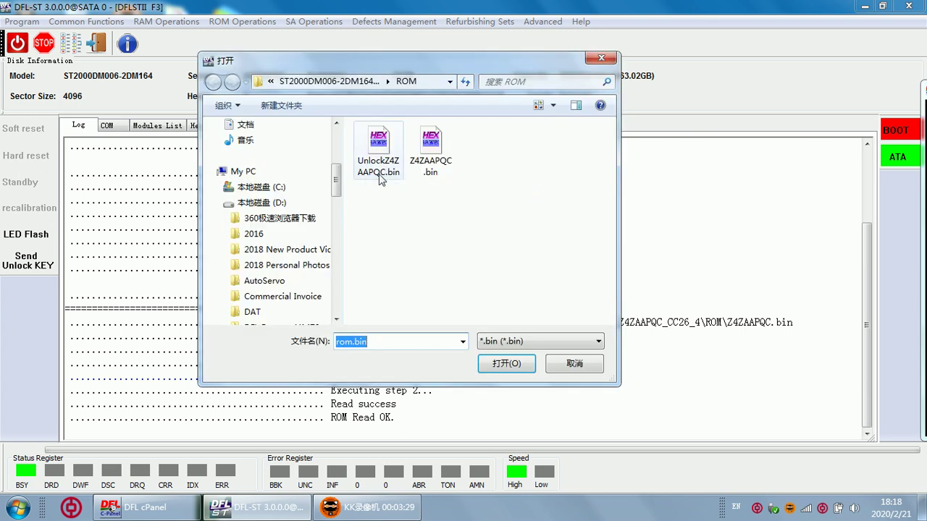
click(574, 363)
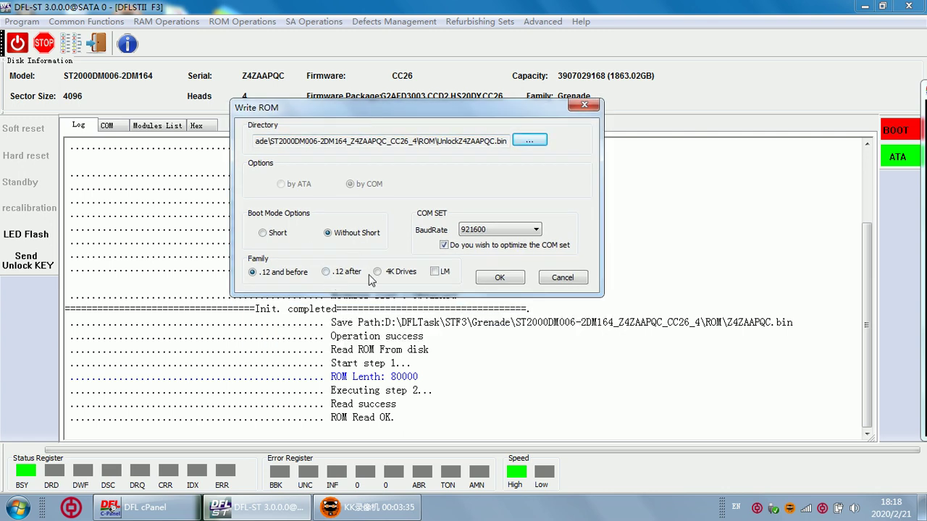
Step: Set the drive family to 4K Drives, write the unlocked ROM by COM and check the file path in the log
click(387, 273)
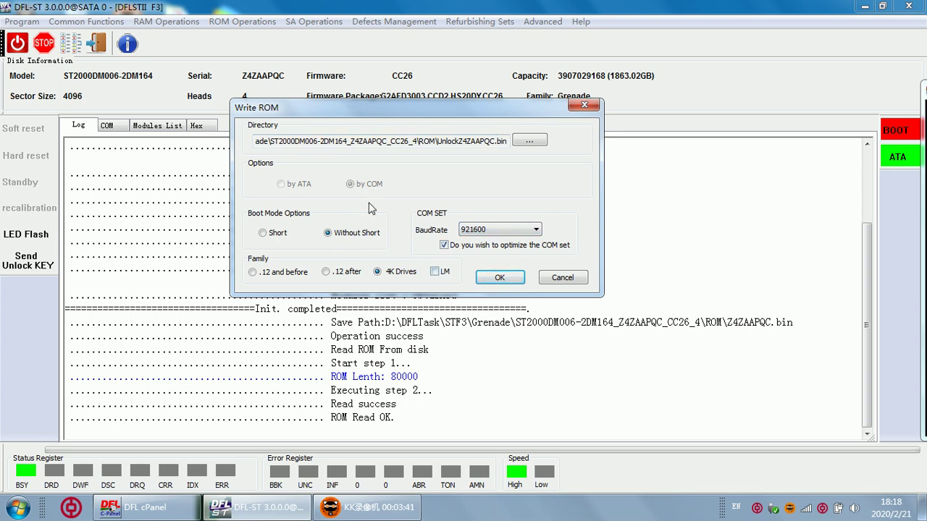
click(500, 280)
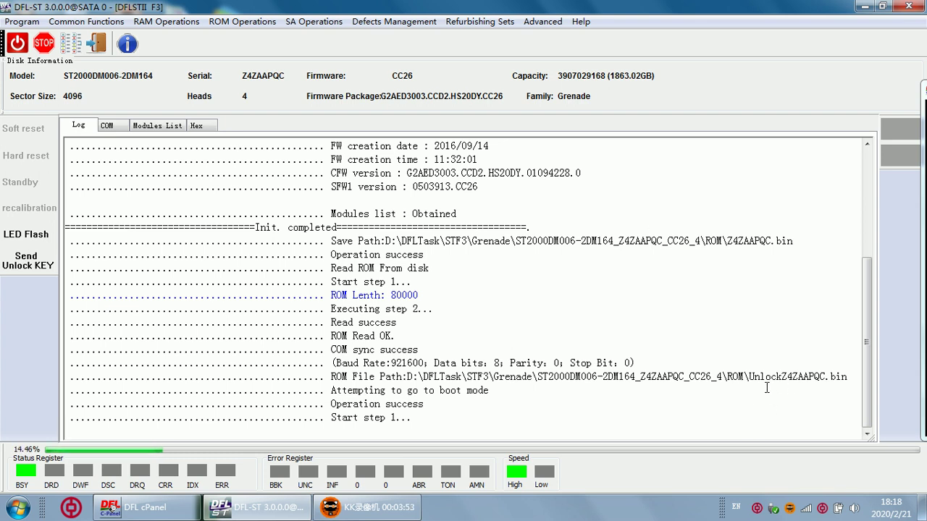
drag(779, 375, 747, 371)
click(643, 408)
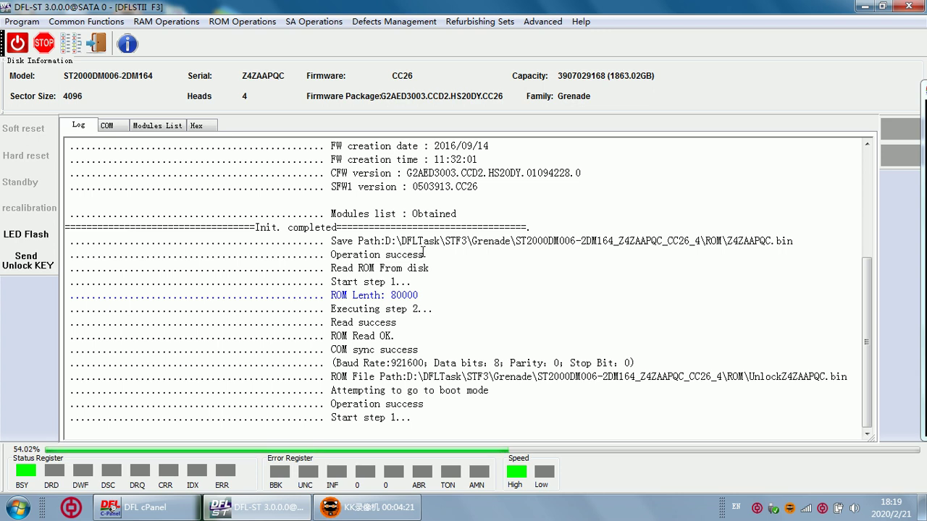
Step: Check the COM terminal output and the ROM writing progress in the log
click(107, 125)
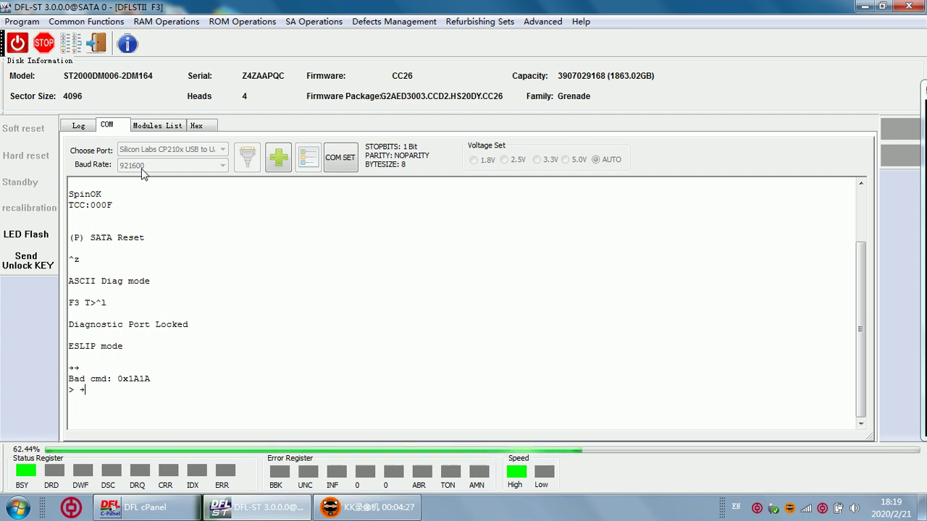
click(162, 287)
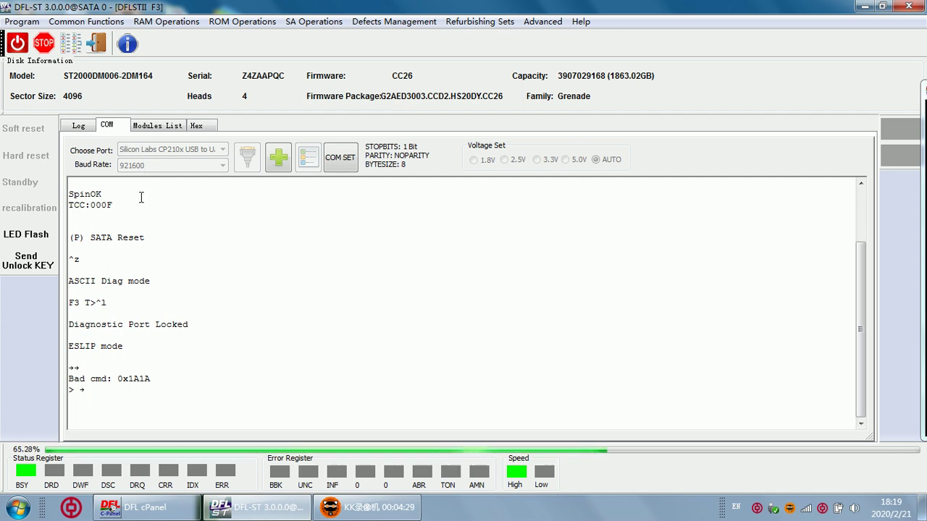
click(78, 126)
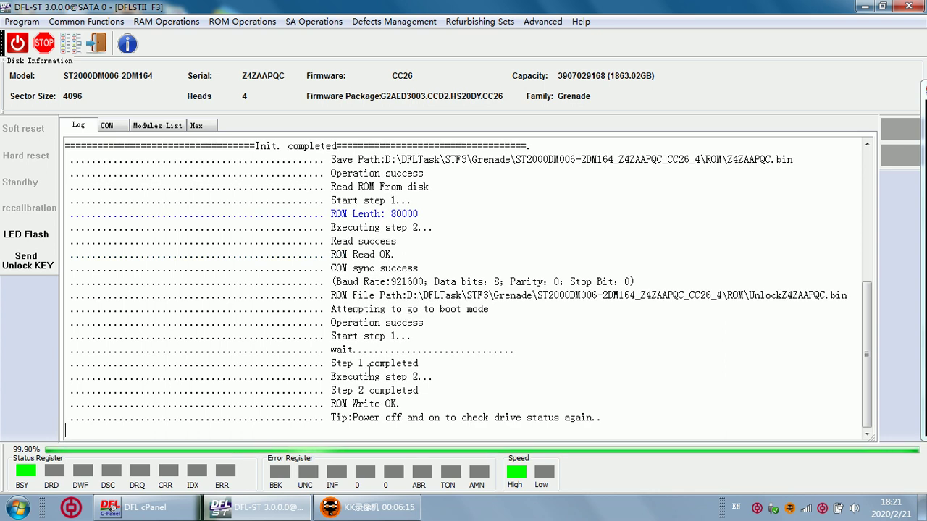
click(406, 405)
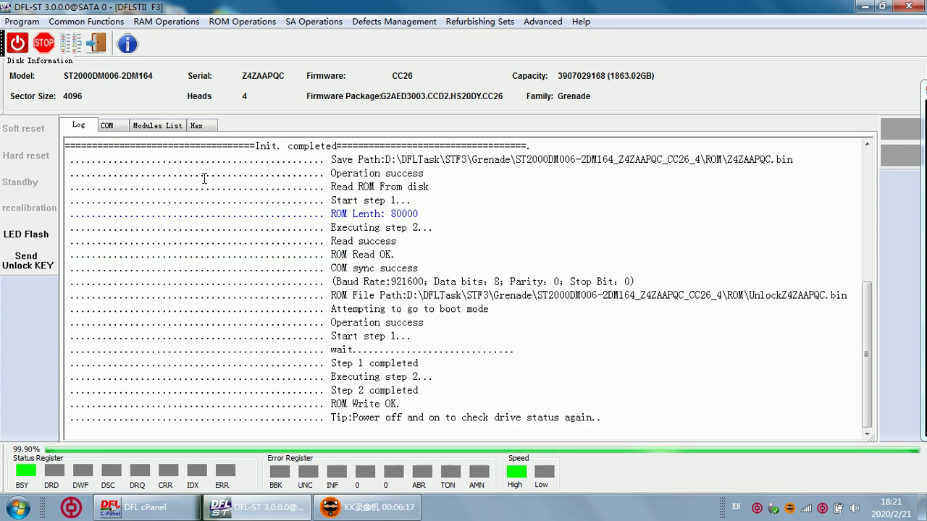
Step: Power-cycle the drive while watching the COM terminal, and send the unlock key
click(118, 129)
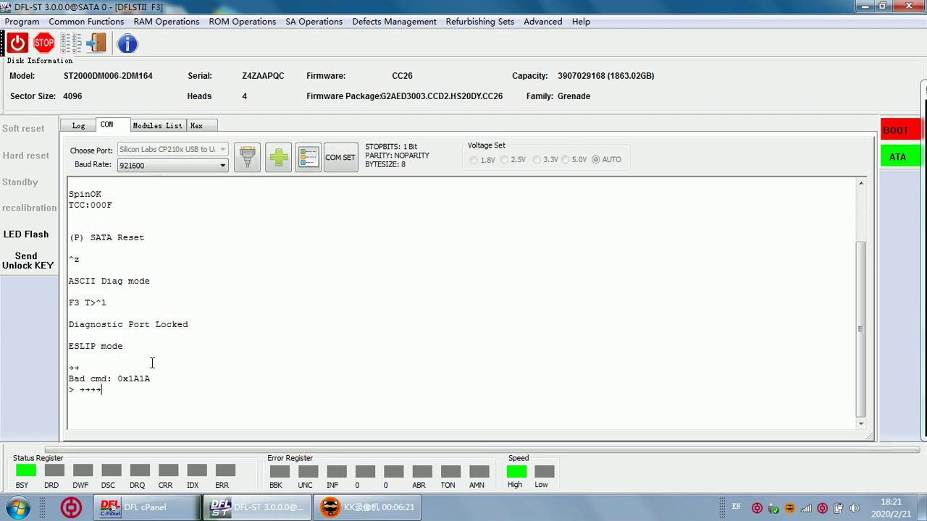
click(18, 45)
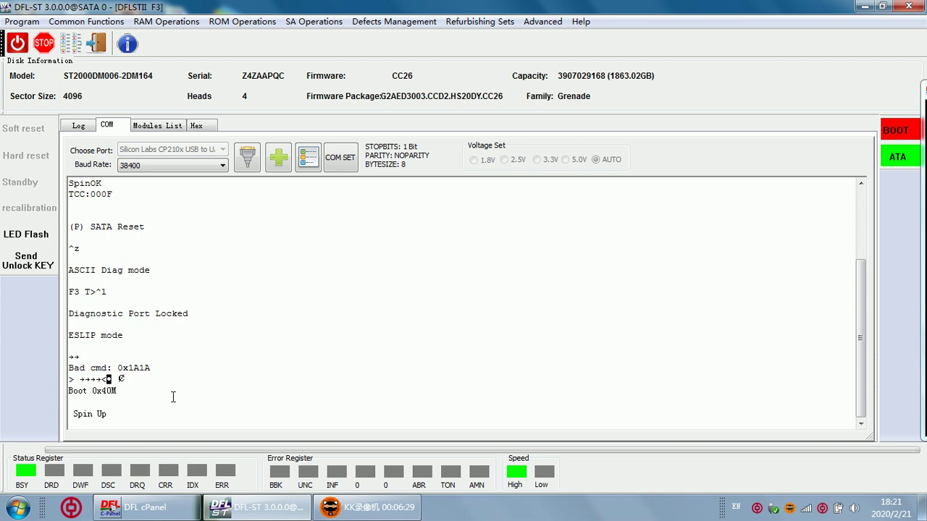
drag(278, 405, 105, 397)
click(262, 403)
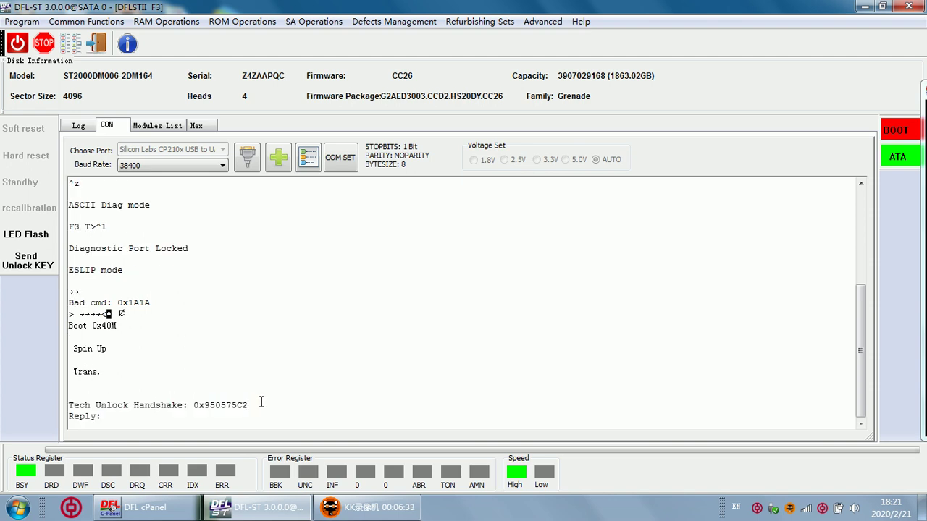
click(32, 265)
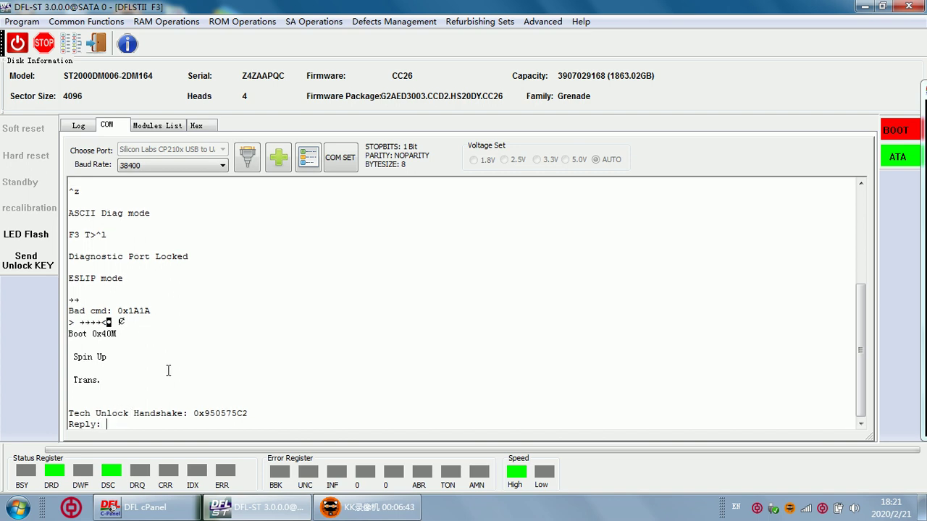
Step: Enter ASCII diagnostic mode with ^z in the terminal, request the drive information with ^l and review the output
key(ctrl+z)
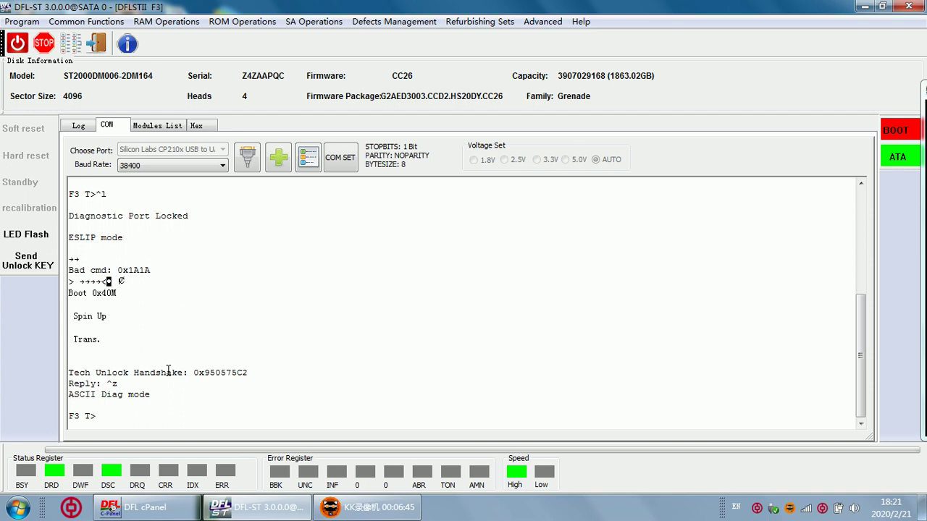
text(i)
key(Return)
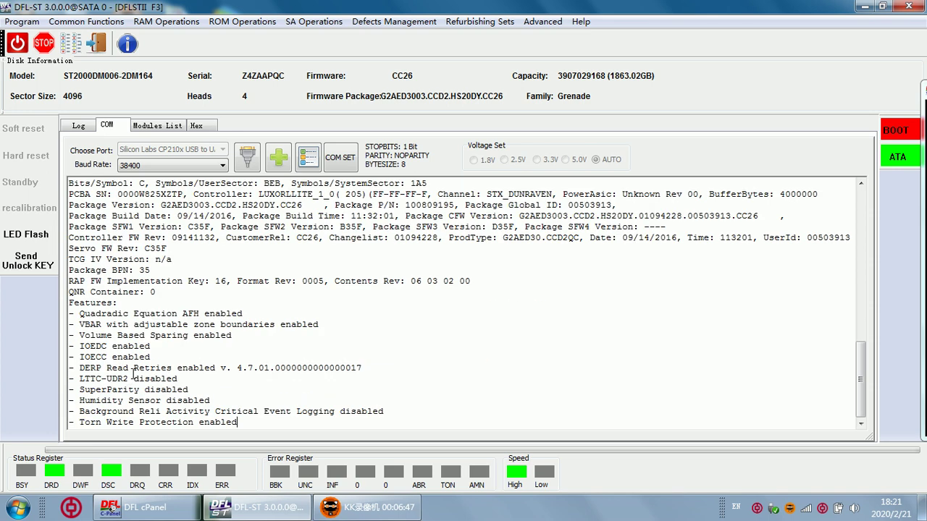
scroll(133, 374, up, 4)
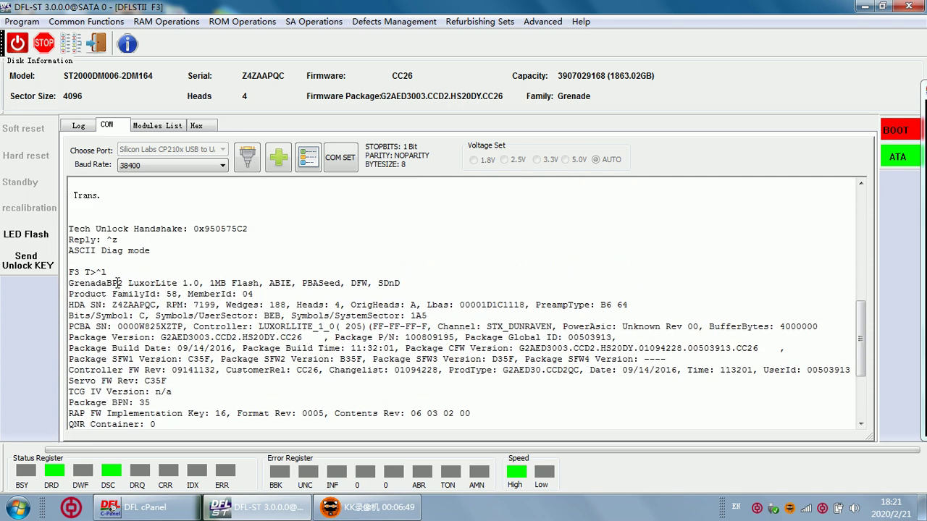
scroll(105, 289, down, 1)
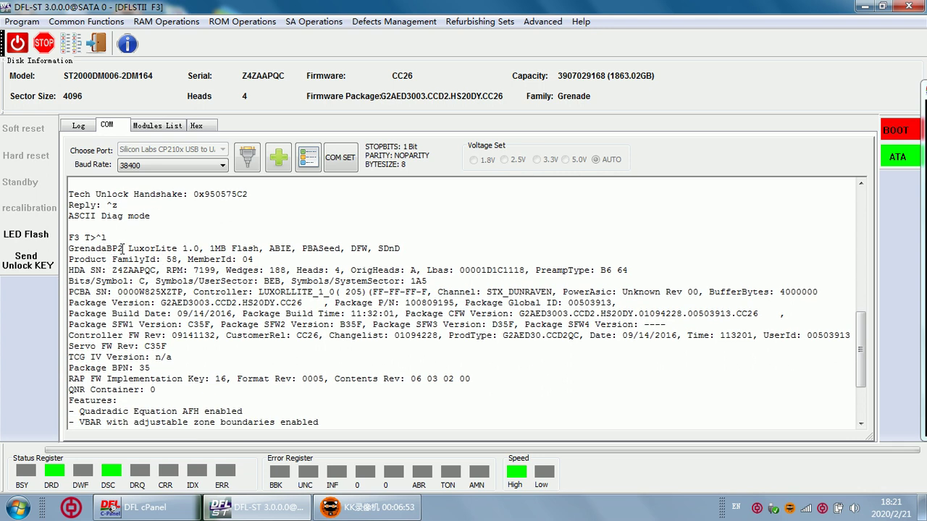
scroll(265, 387, down, 3)
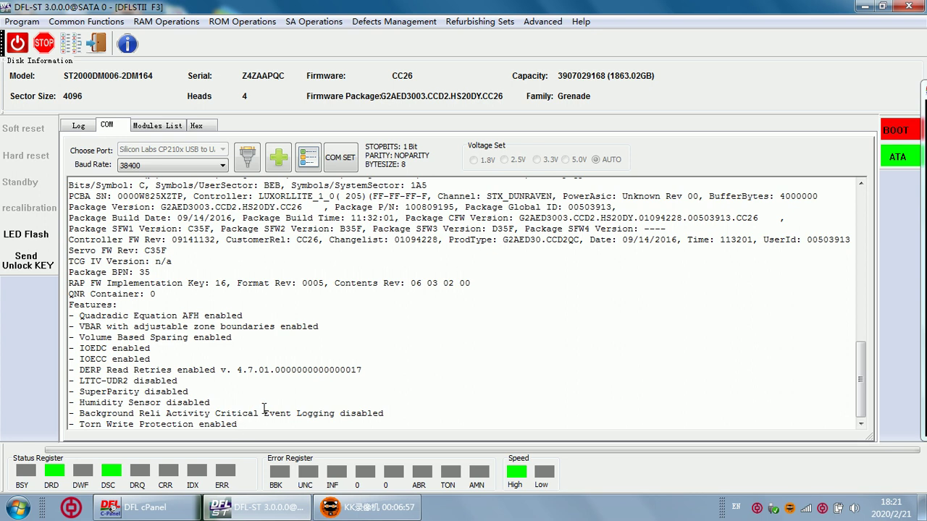
scroll(265, 409, up, 4)
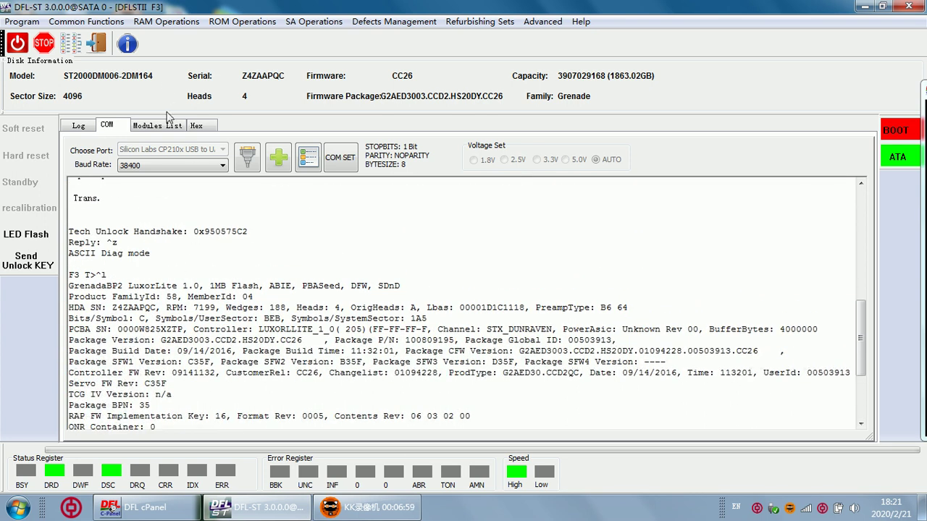
Step: Restart the Barracuda F3 program with the drive details obtained, and review the loaded modules list
click(162, 126)
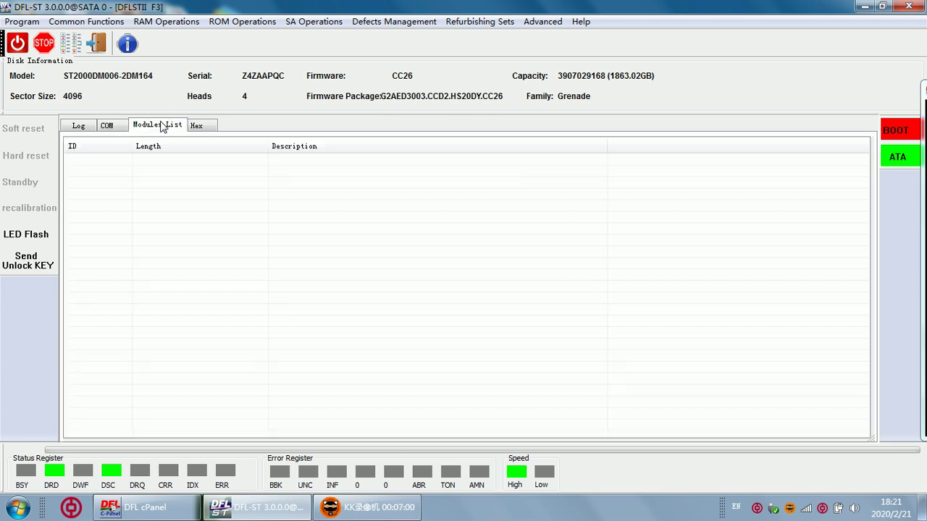
click(96, 43)
click(45, 45)
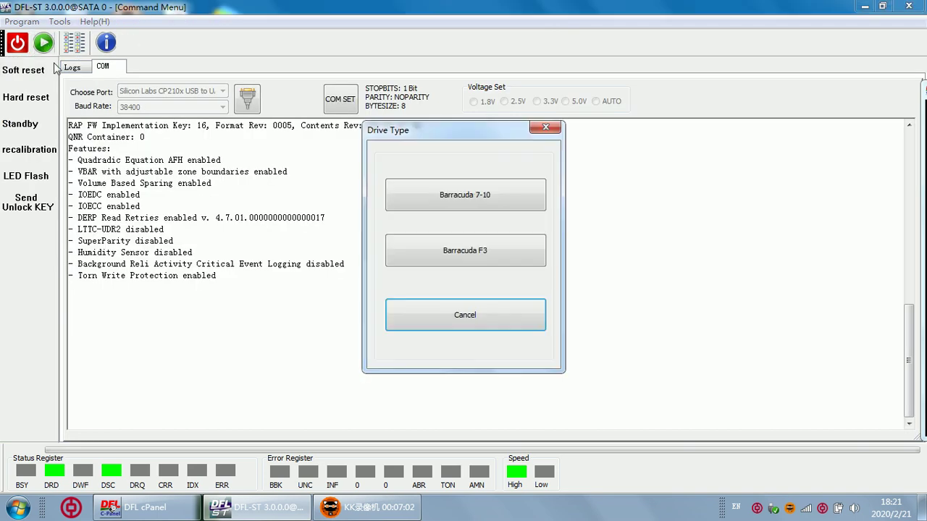
click(475, 255)
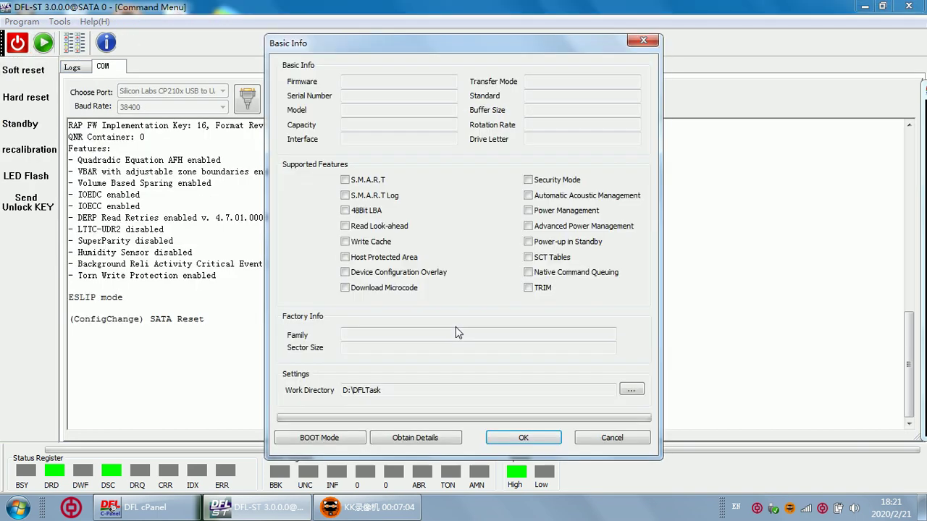
click(430, 439)
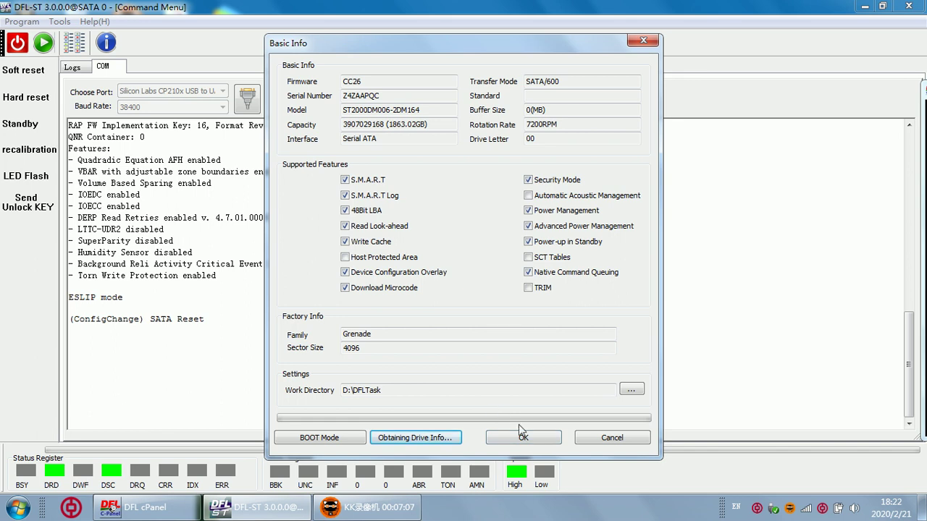
click(523, 439)
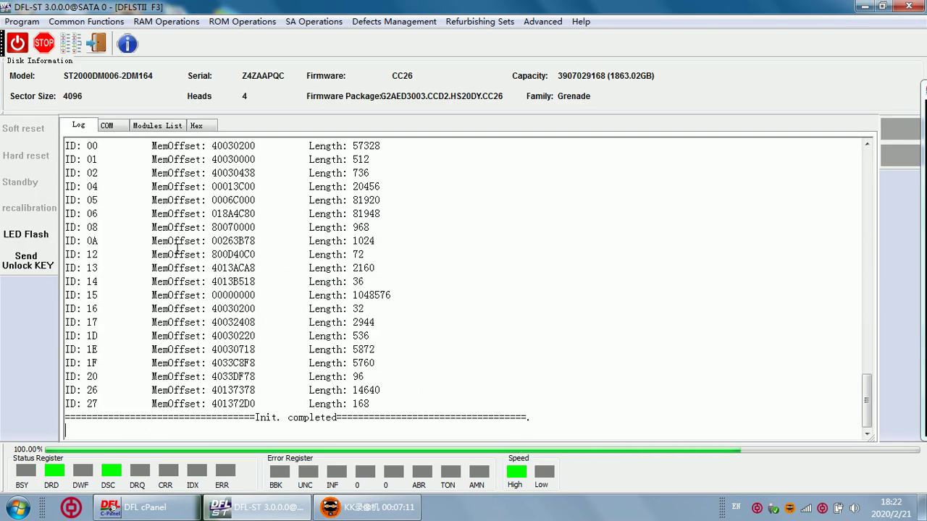
click(157, 126)
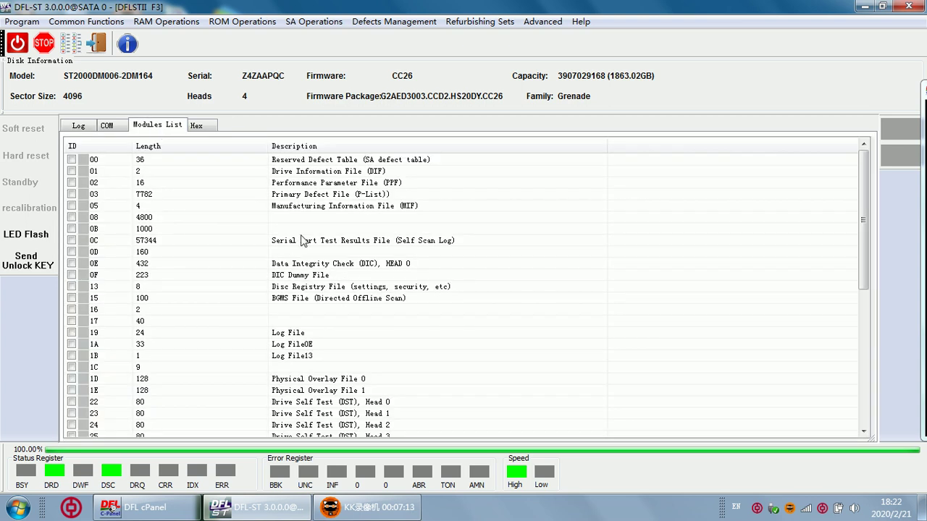
scroll(151, 269, down, 8)
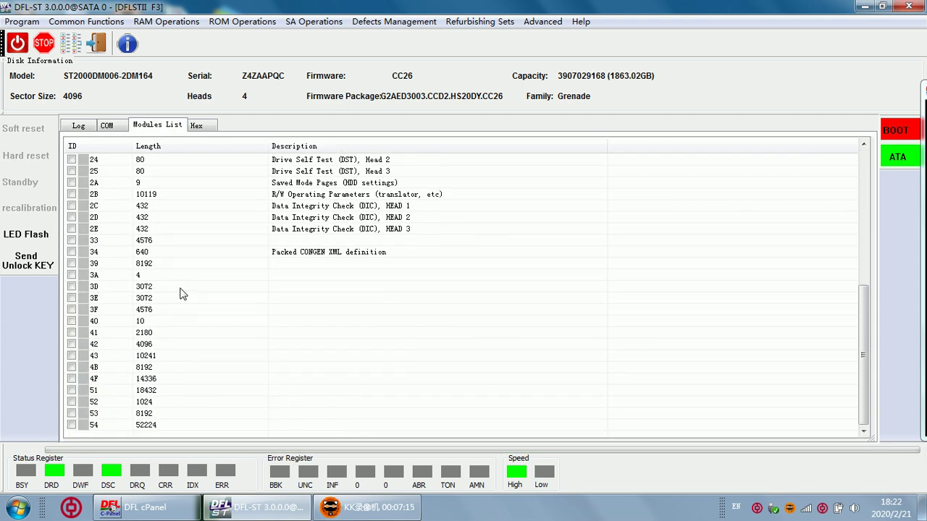
scroll(190, 286, up, 8)
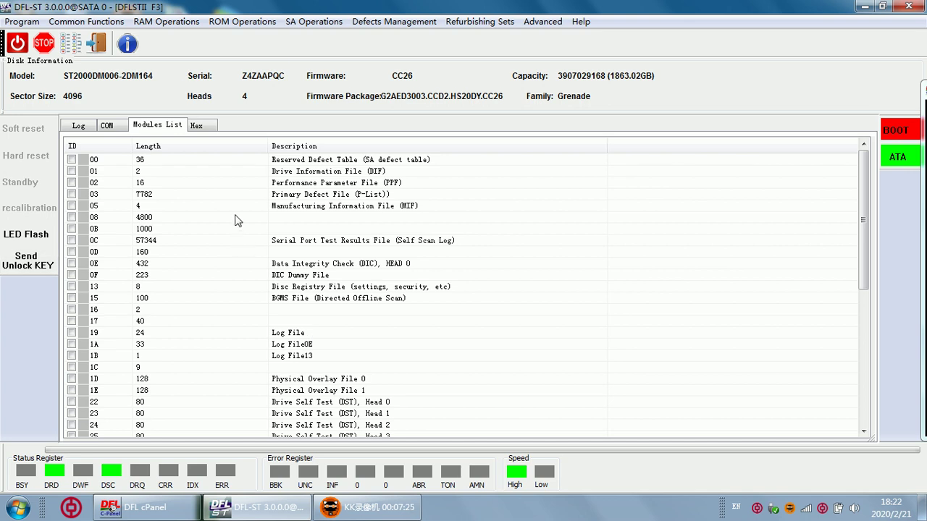
Step: Load the SYS file list using the D:\DFLTask\STF3\Grenade firmware directory, drive series .12 and ATA mode
click(313, 22)
click(352, 251)
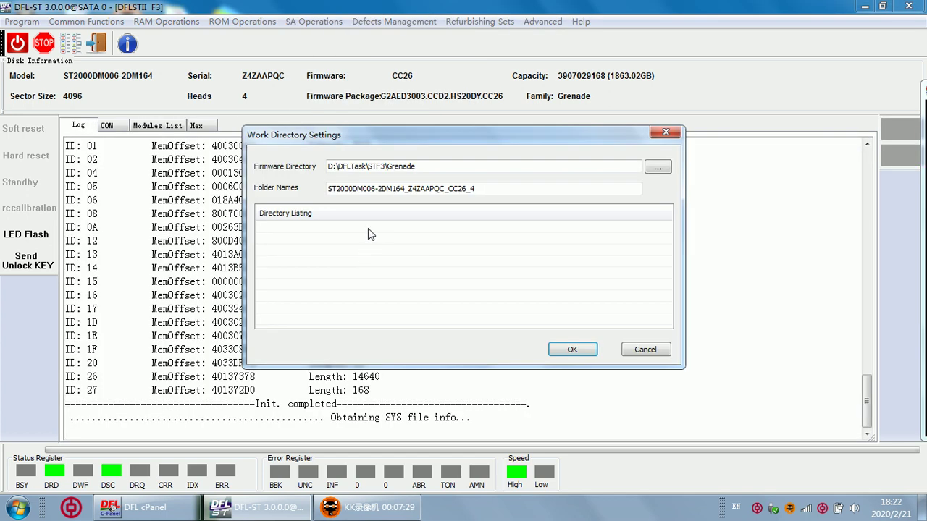
click(583, 355)
click(434, 287)
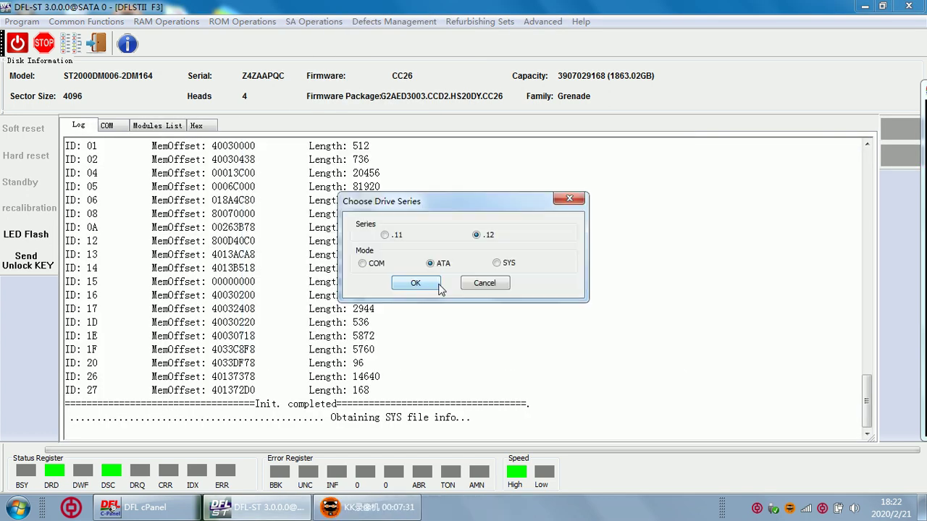
click(421, 284)
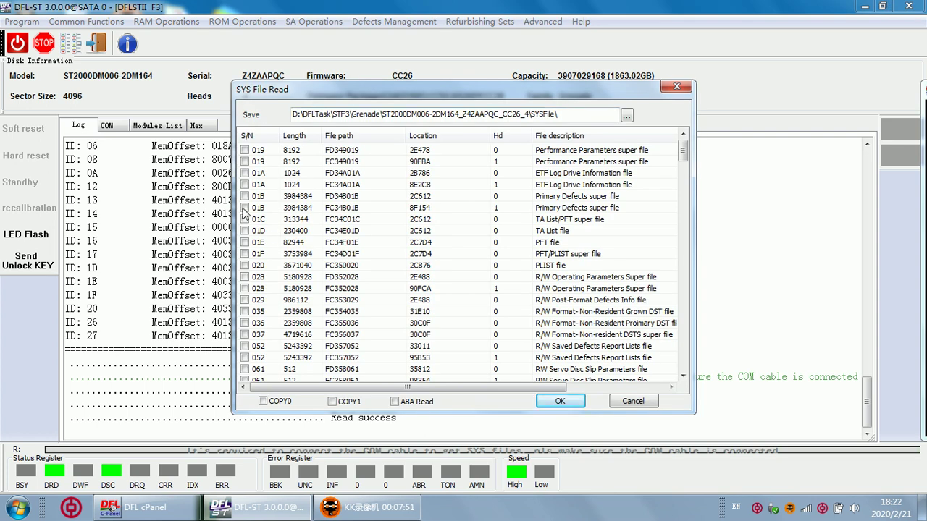
Step: Read the head 0 SYS files 01B, 028 and 035 into the SYSFile folder
click(244, 197)
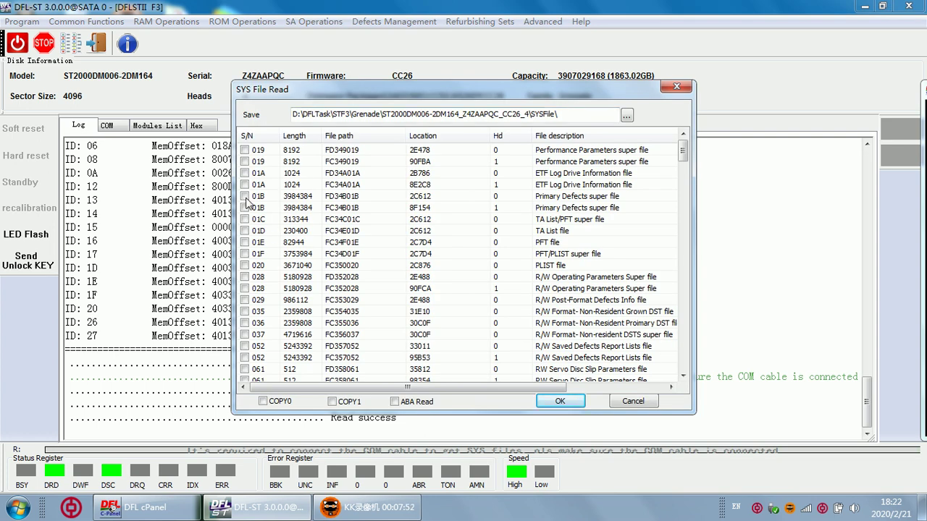
click(245, 277)
click(245, 312)
click(265, 404)
click(245, 196)
click(507, 197)
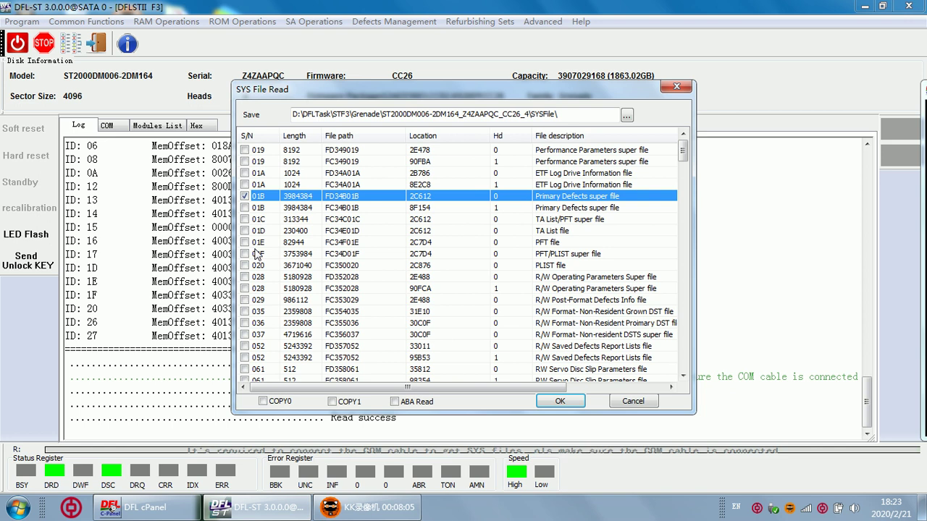
click(245, 278)
click(245, 312)
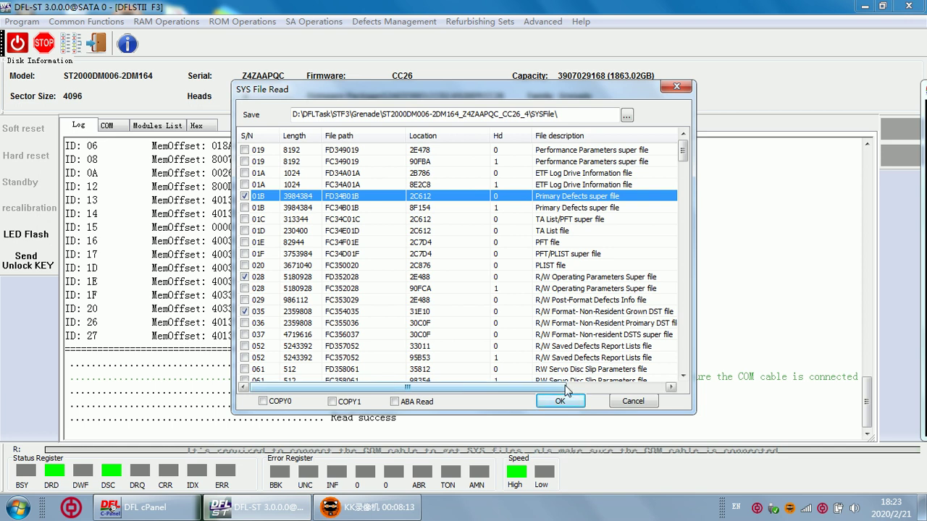
click(558, 402)
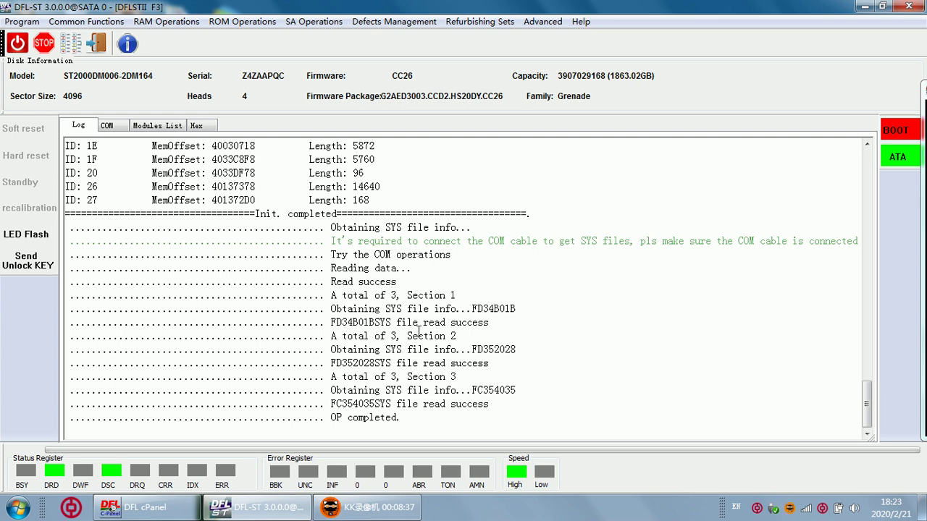
Step: Enter ASCII diagnostic mode with ^z in the COM terminal, run i4,1,22 and list the nonresident G-List with V40
click(110, 127)
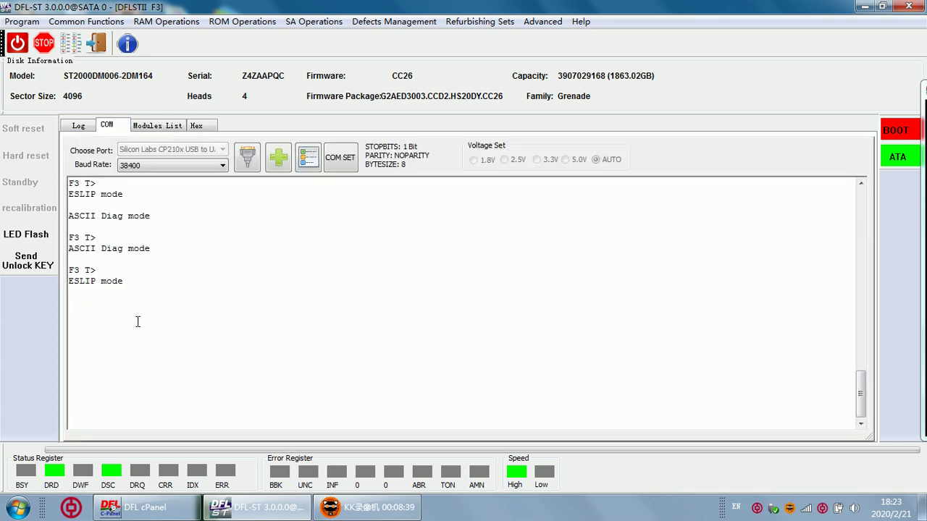
key(ctrl+z)
text(i4,1,22)
key(Return)
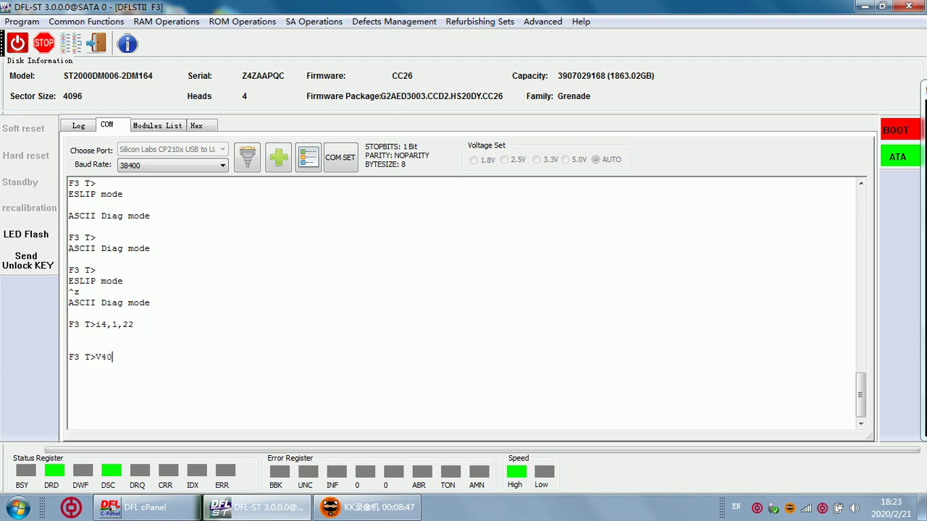
key(Return)
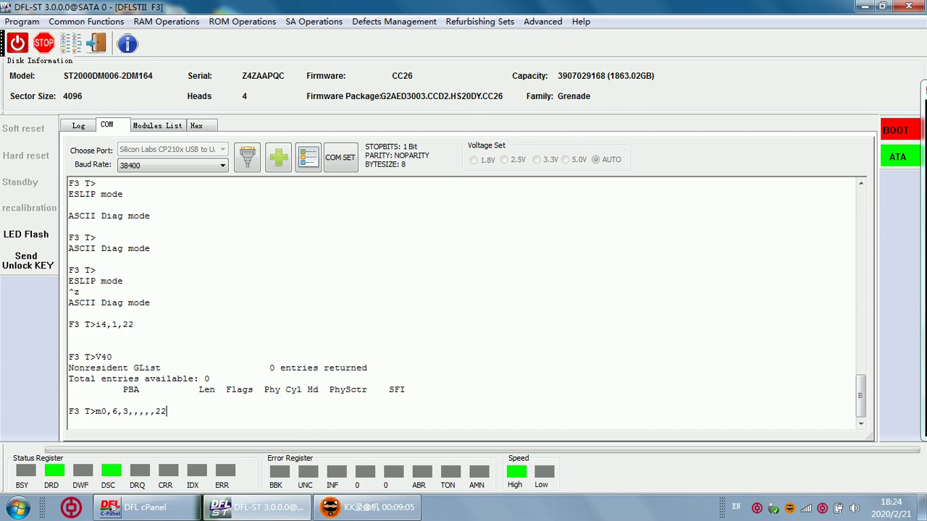
Step: Format the user partition with m0,6,3,,,,,22 and switch the terminal to ESLIP mode with ^t
key(Return)
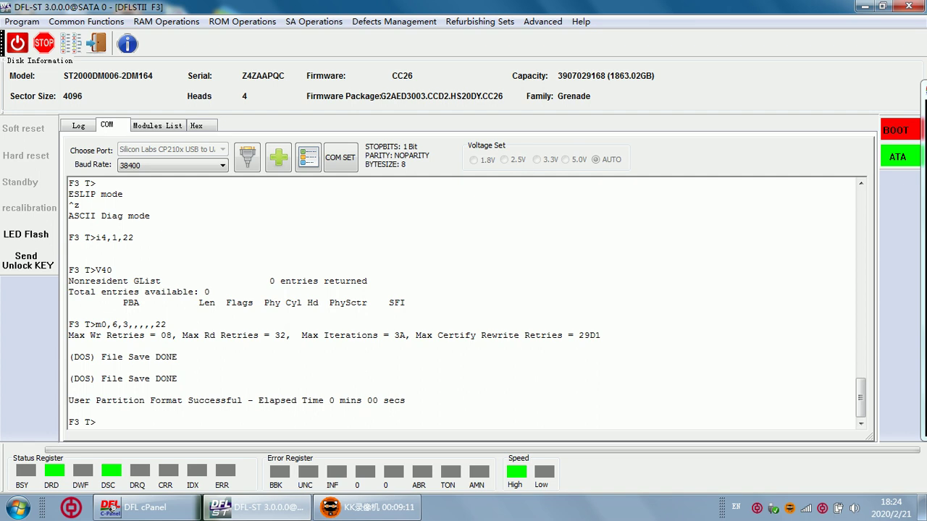
key(ctrl+t)
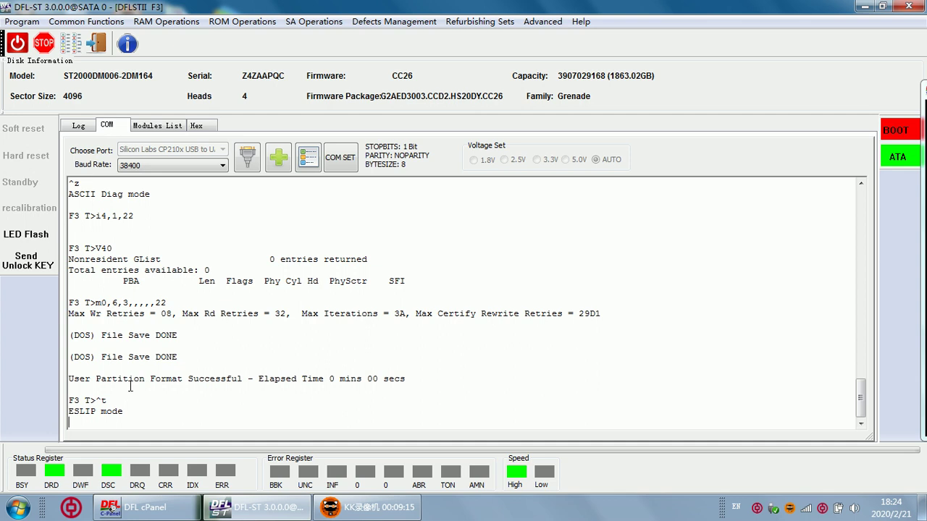
Step: Open the disk scan and run a short Read Verify scan from the start of the drive with block size 256
click(70, 44)
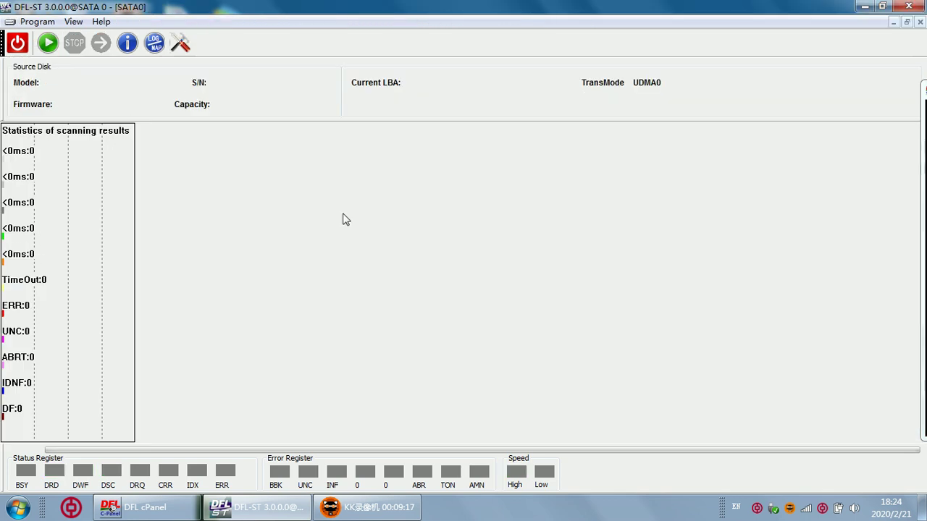
click(48, 43)
click(526, 427)
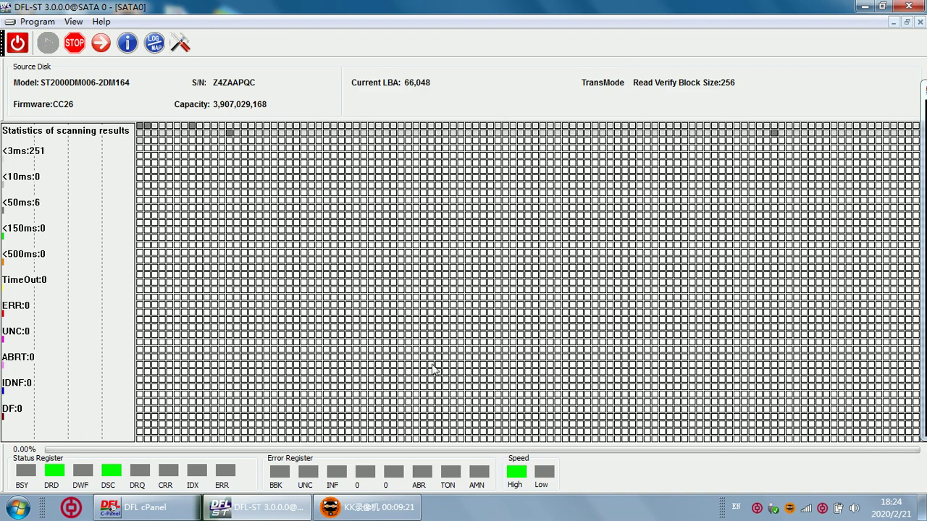
click(77, 45)
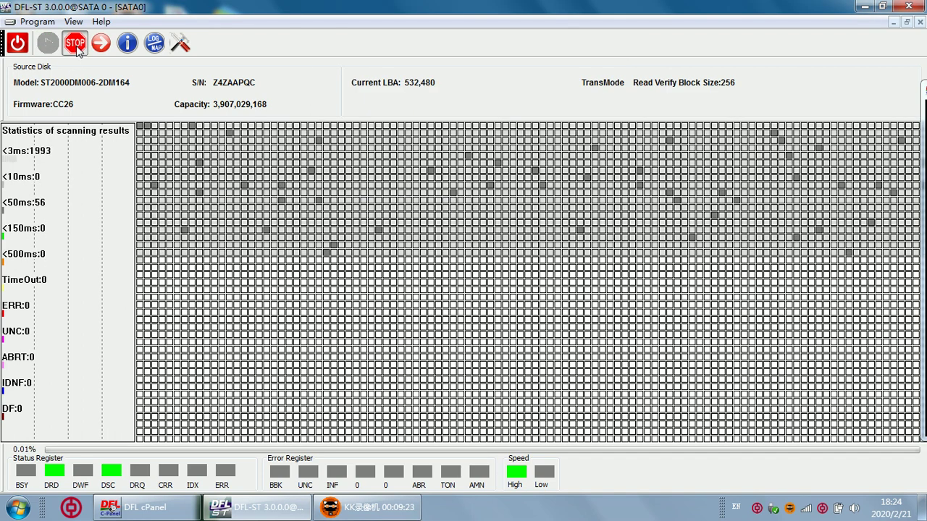
click(181, 45)
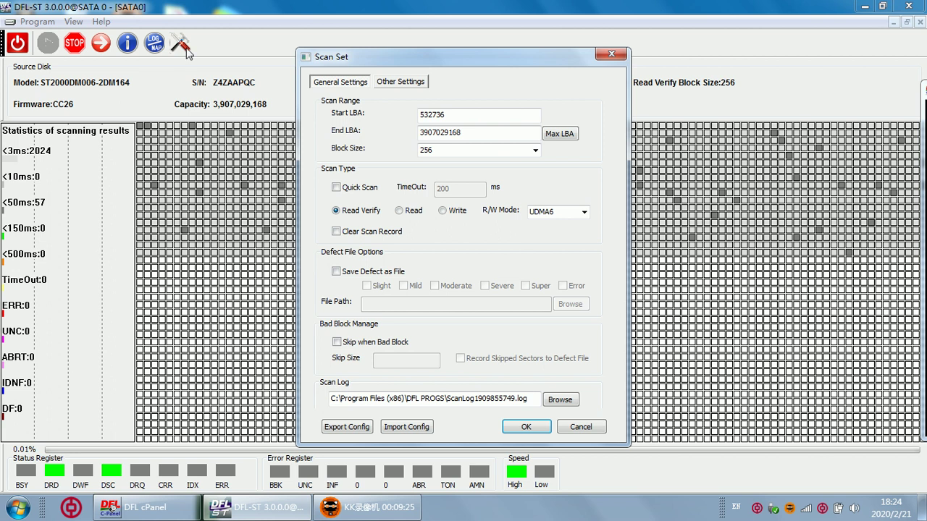
click(477, 116)
drag(477, 116, 359, 110)
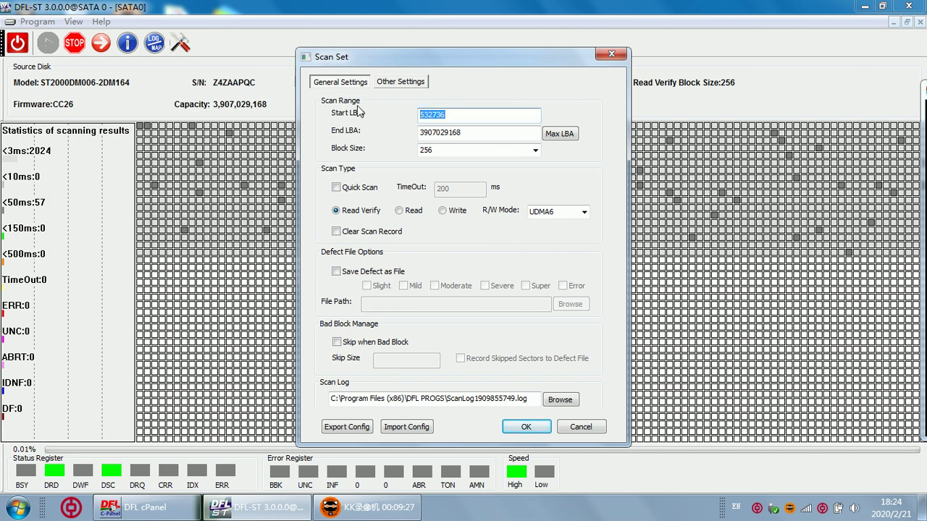
text(3700000000)
click(336, 231)
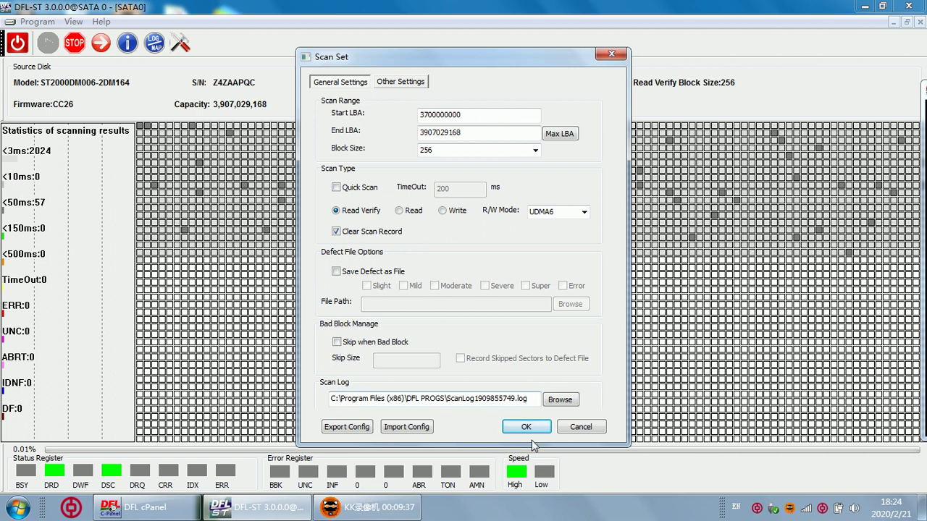
click(529, 429)
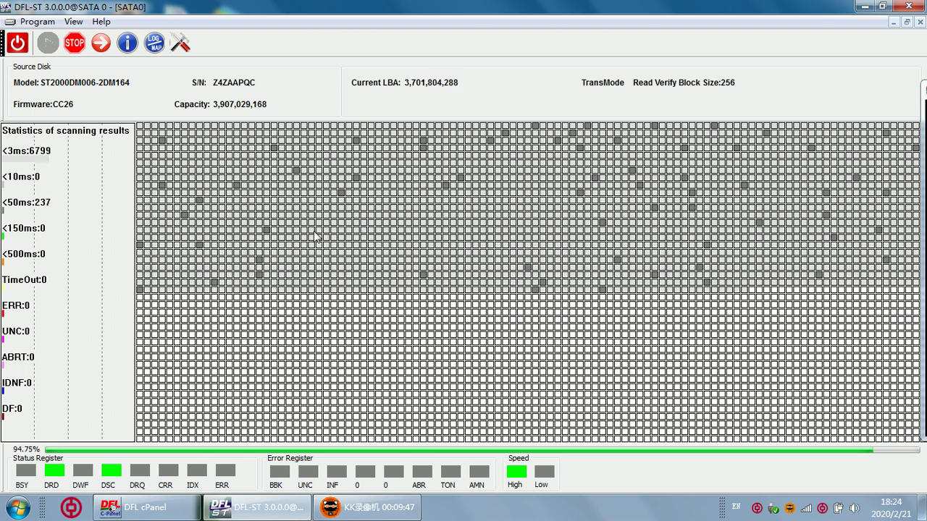
click(74, 44)
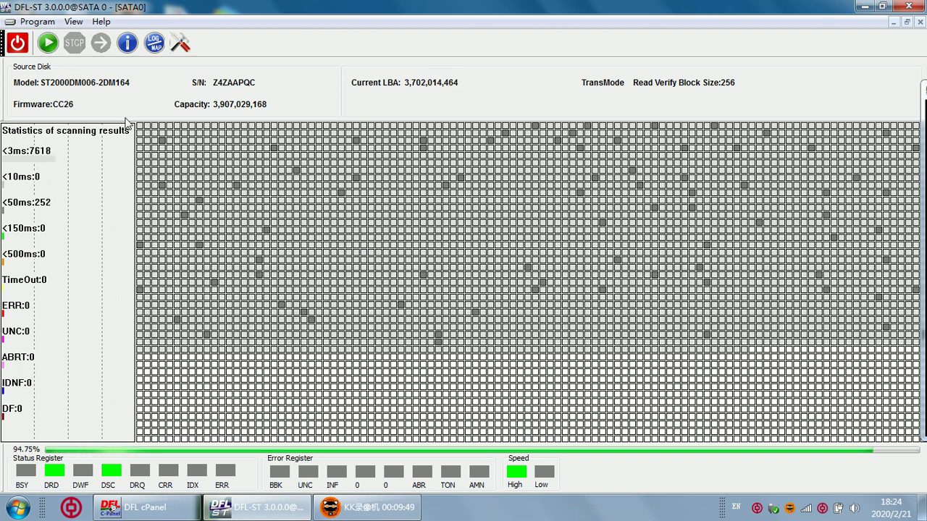